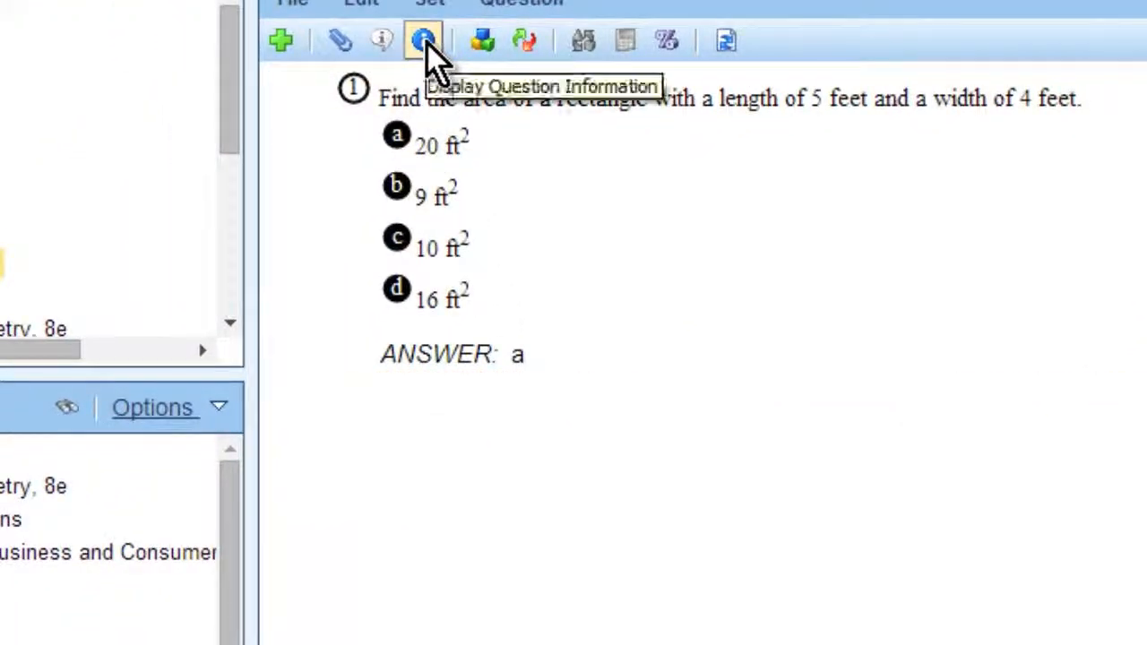
Turn on the display of variable status in the question display options
click(427, 42)
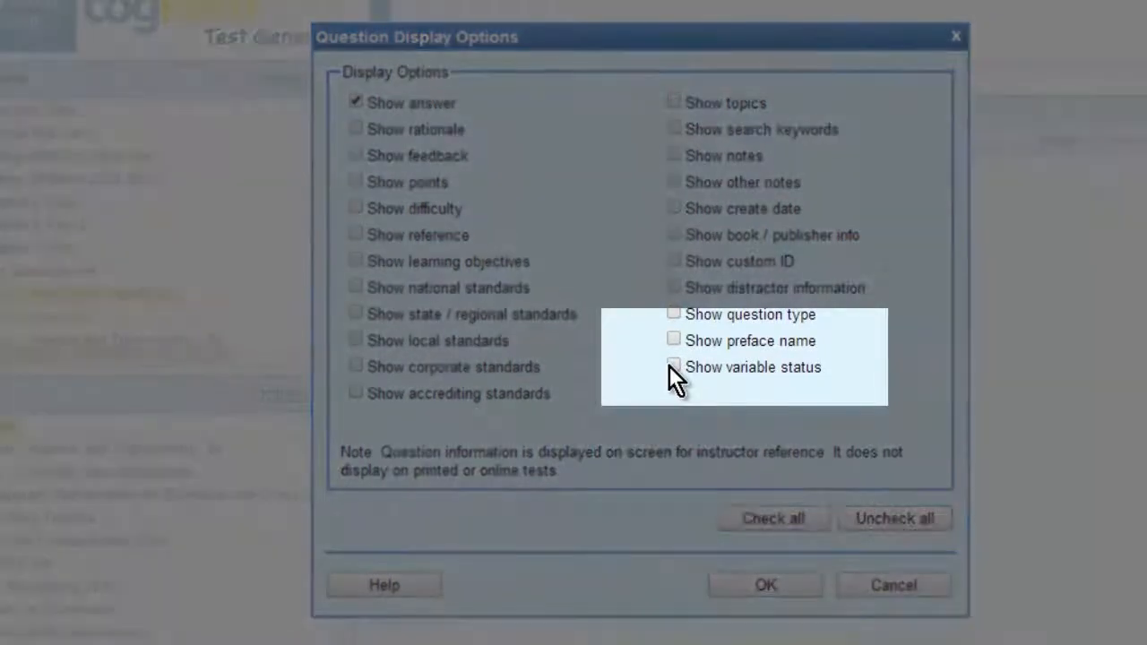
click(671, 366)
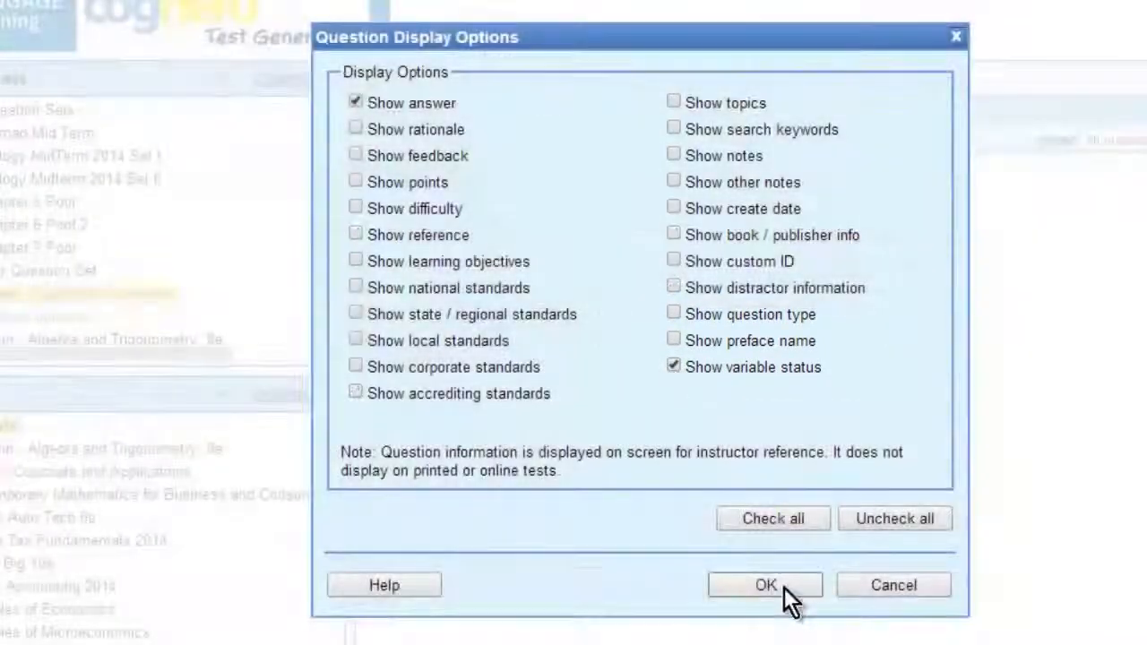
click(784, 587)
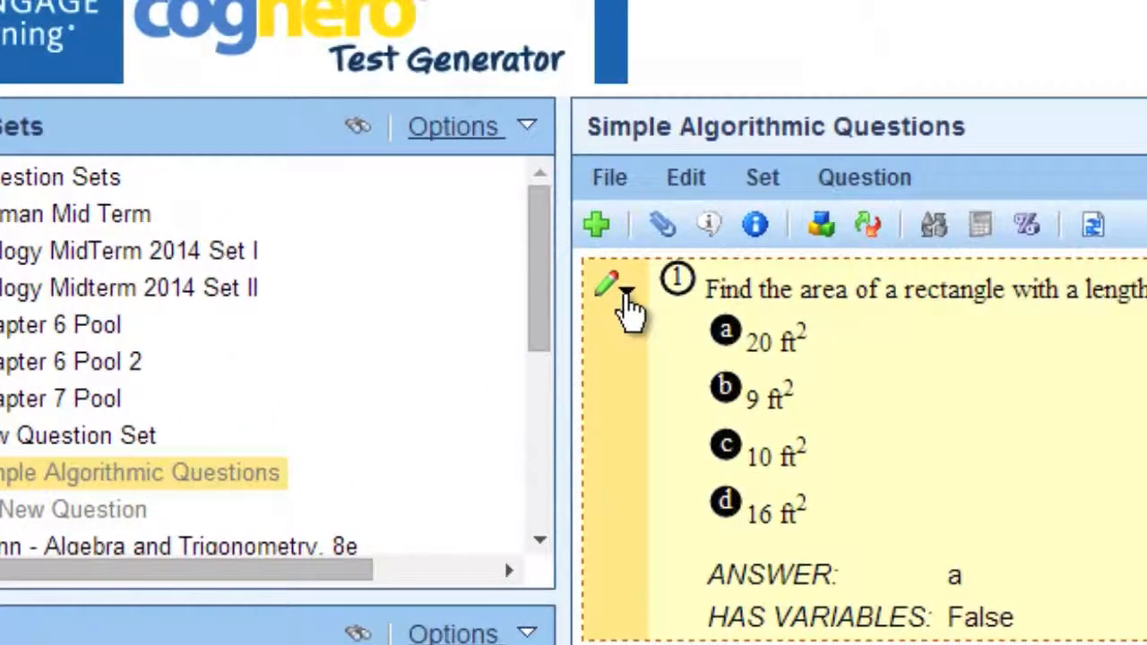
Duplicate the rectangle area question and open the copy for editing
click(627, 298)
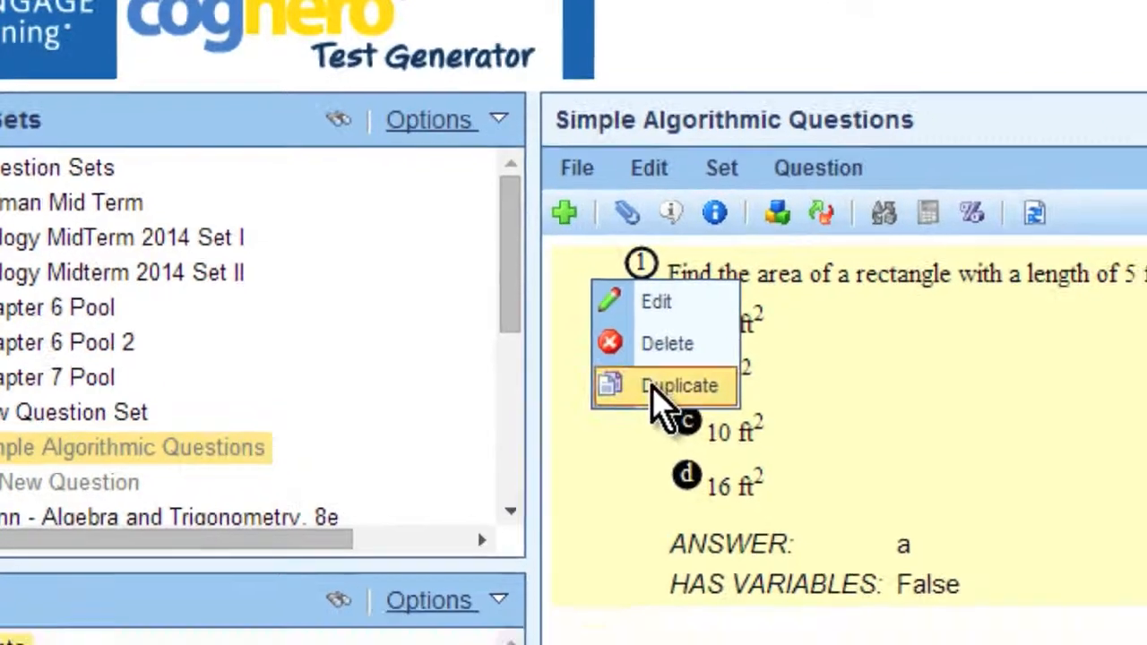
click(688, 408)
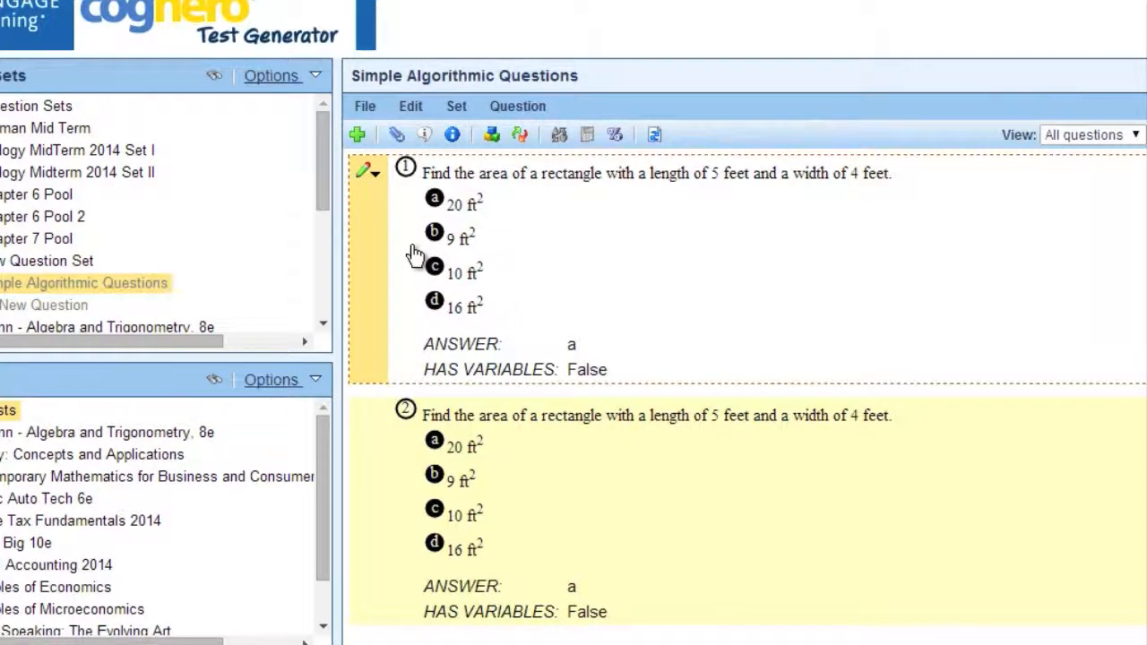
click(373, 415)
click(391, 425)
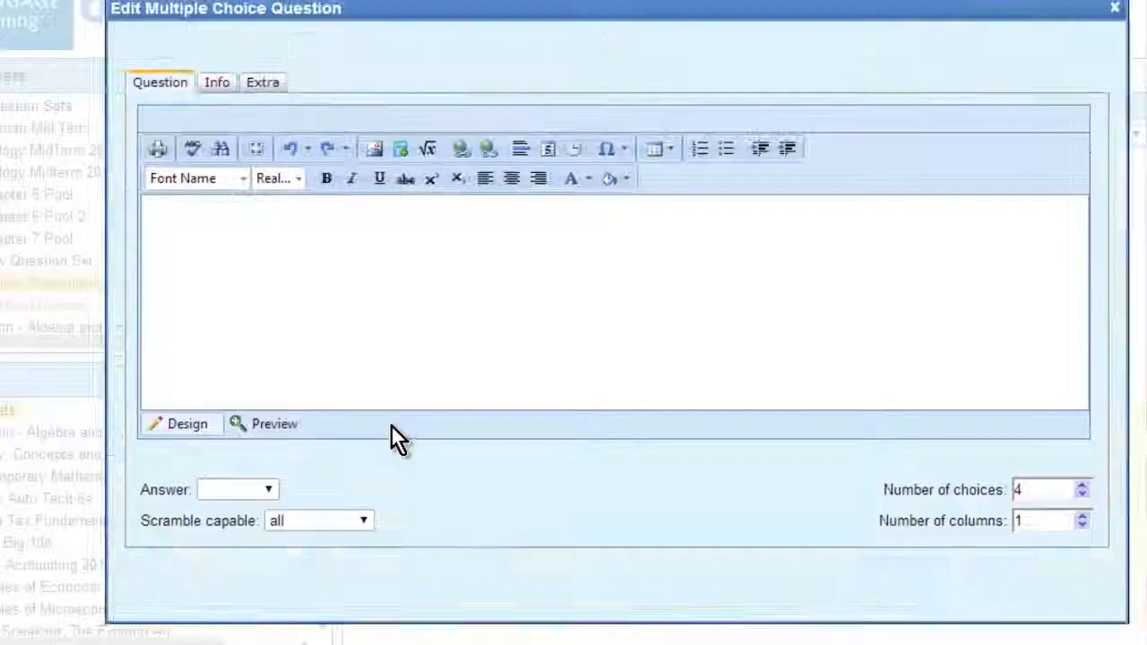
Retitle the copied question as "Duplicate Question 2"
click(310, 42)
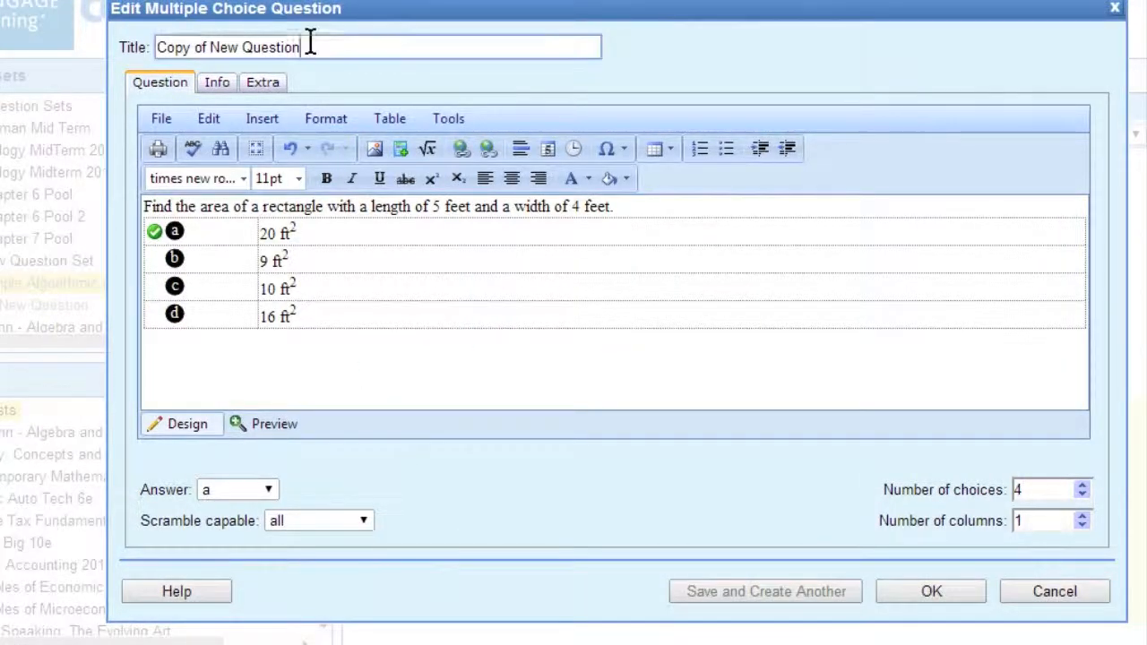
drag(310, 42, 136, 42)
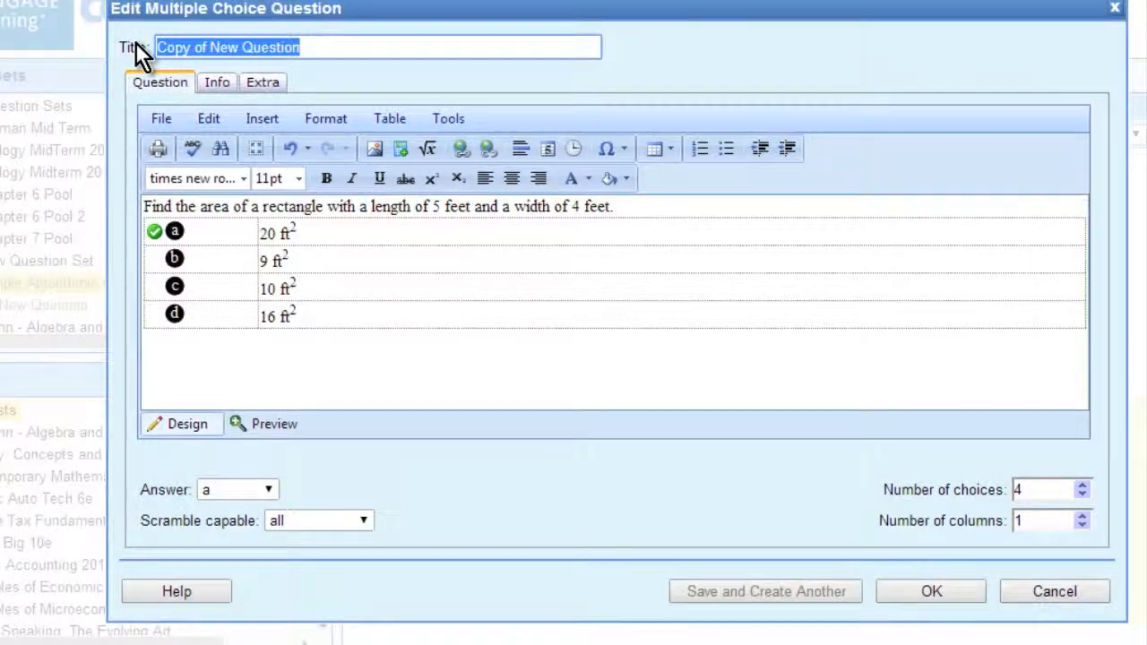
text(Duplicate Question)
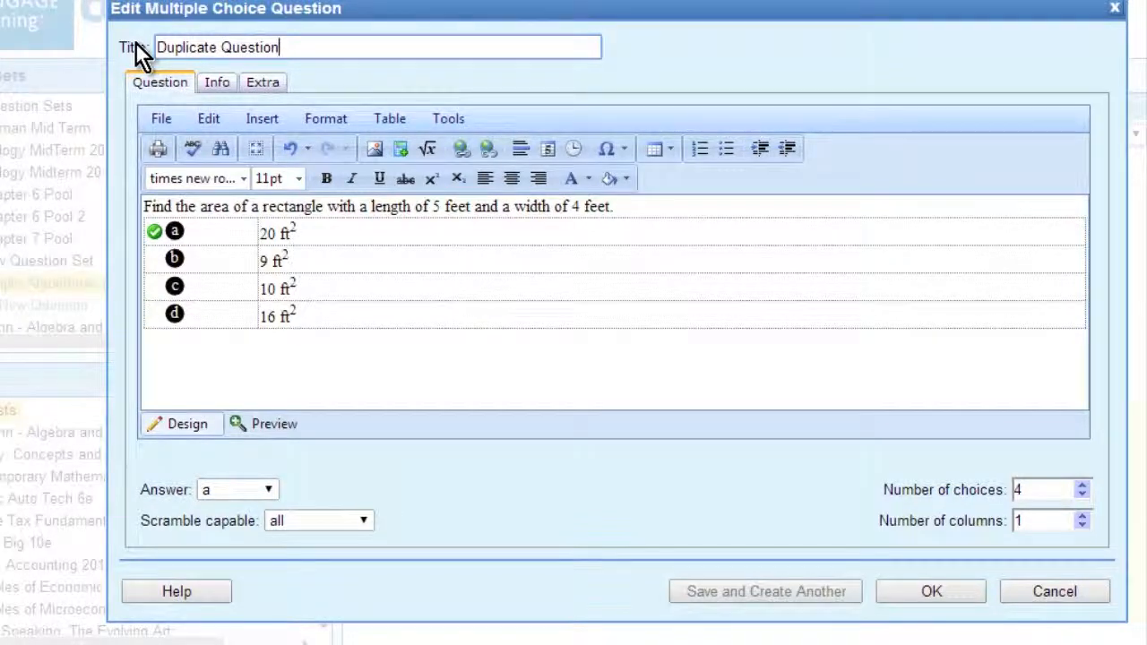
text( 2)
Start adding a new variable to the duplicated question
click(268, 117)
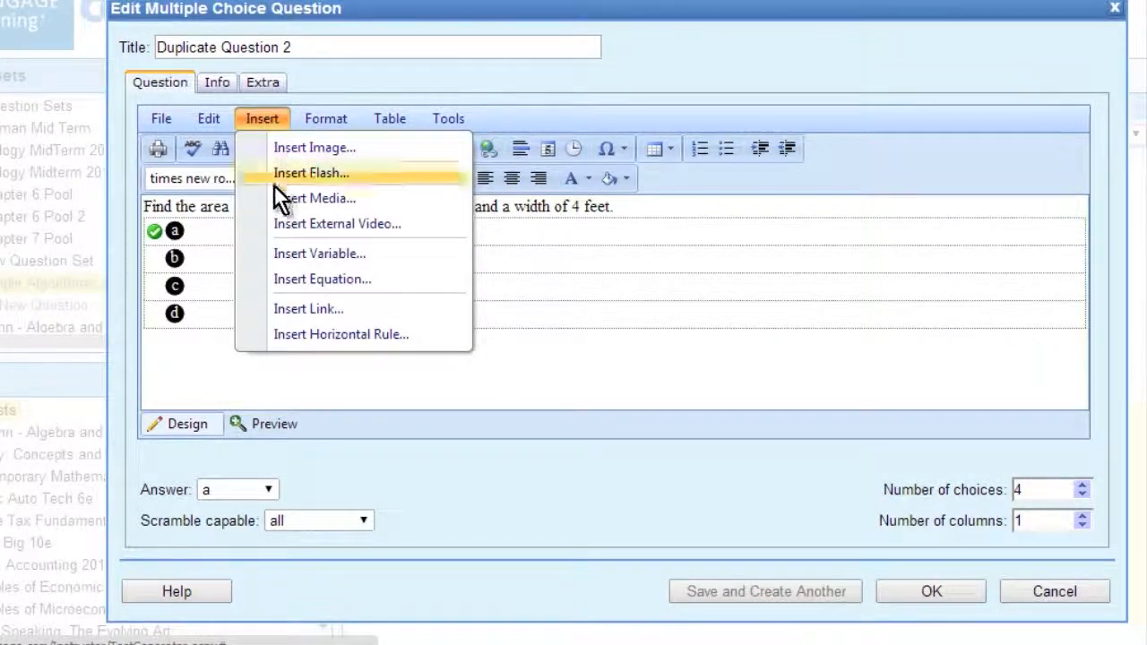
click(275, 253)
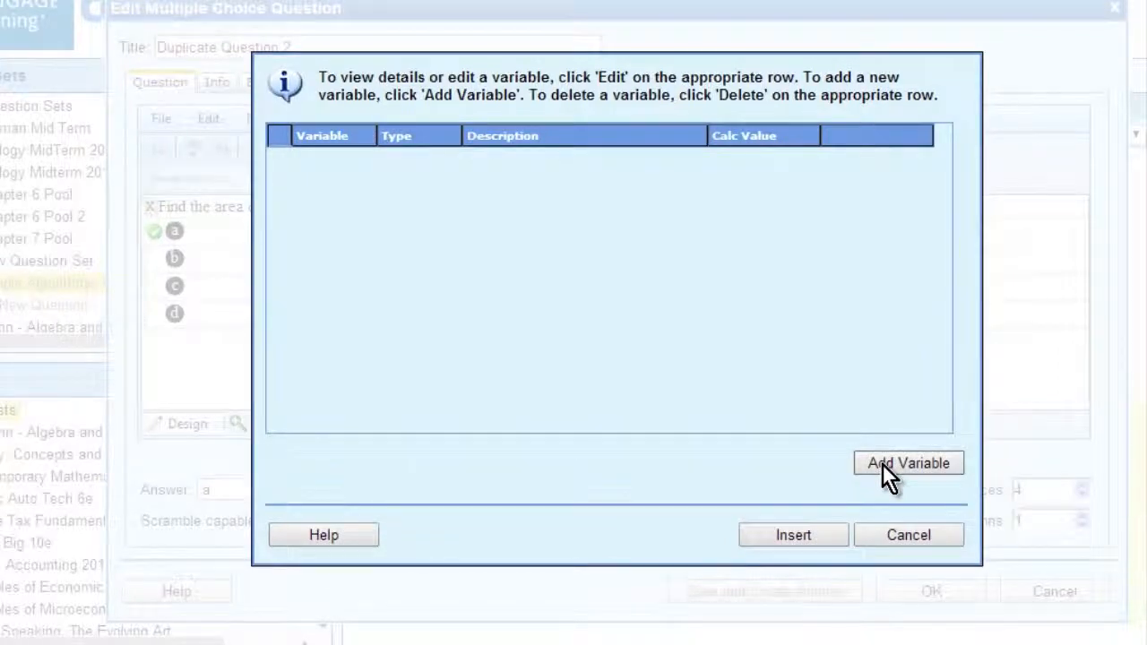
click(882, 465)
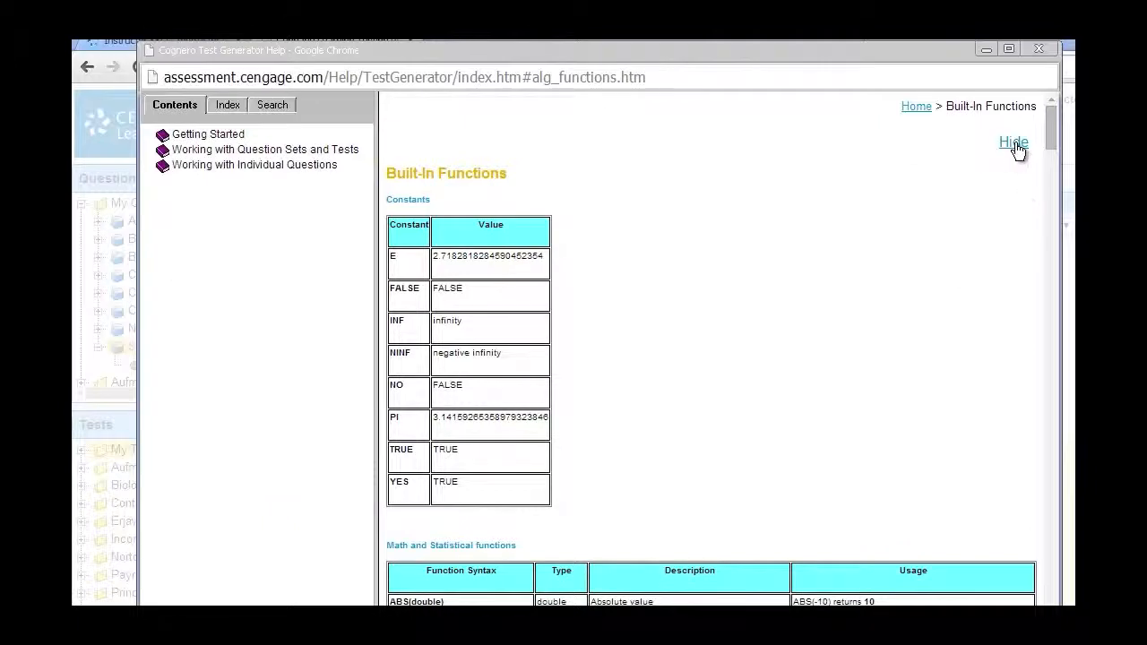
Look through the Built-In Functions help reference at full width, including the math and statistical functions, and put the help window away
click(1012, 143)
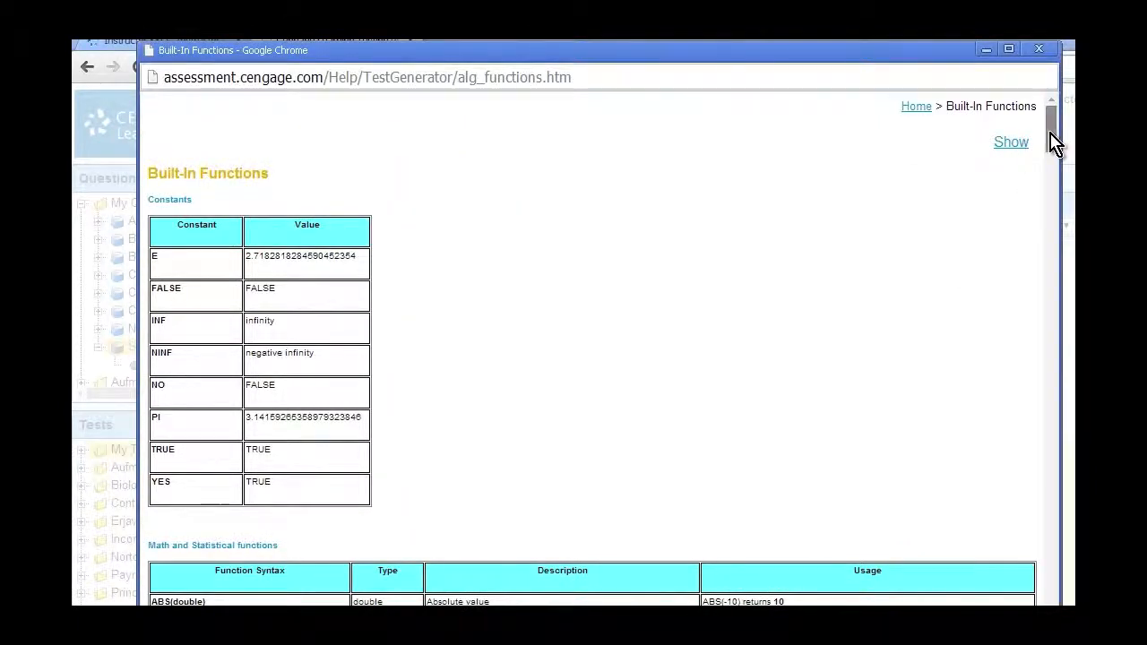
drag(1053, 141, 1049, 184)
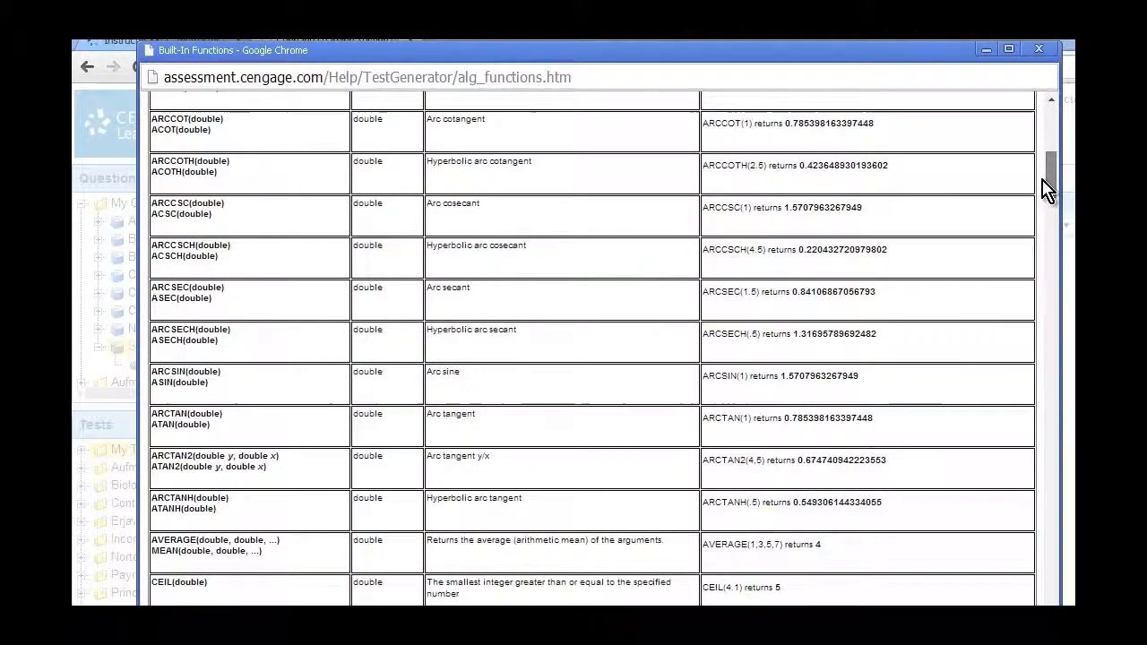
click(986, 51)
Name the new variable "length" and describe it as "variable name is length"
click(390, 189)
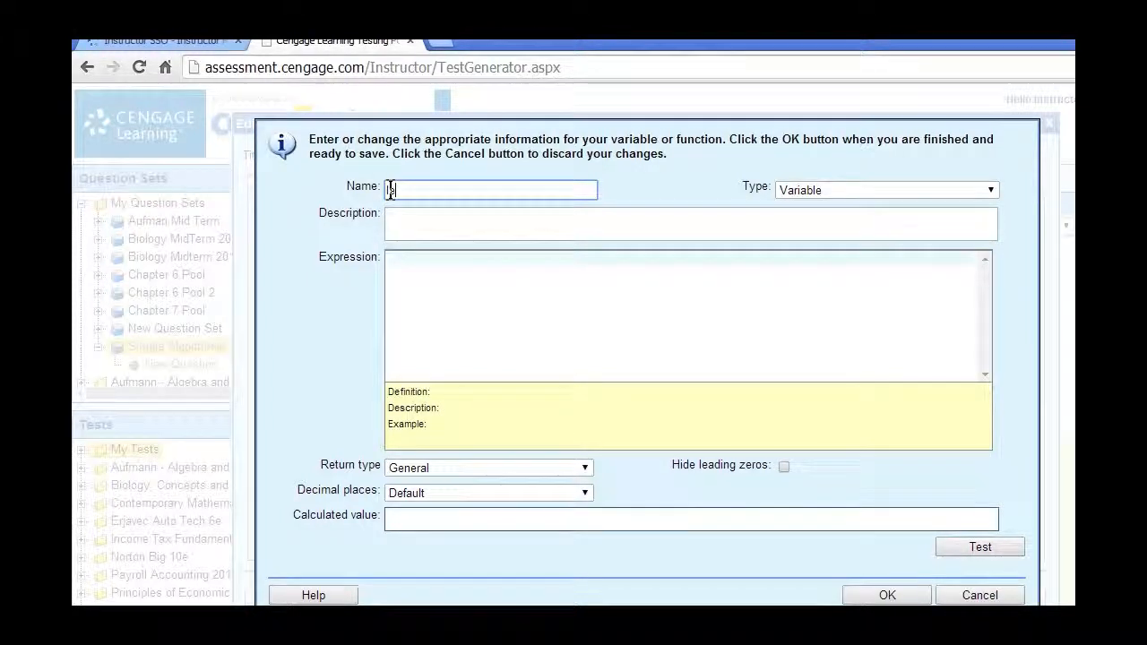
text(length)
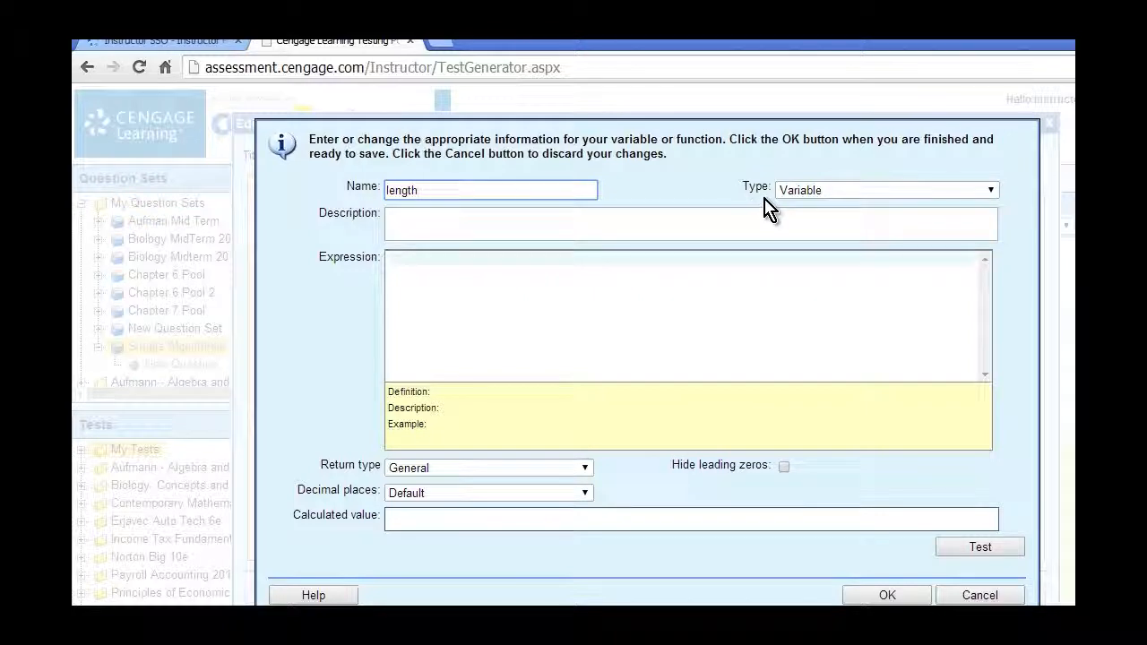
click(399, 215)
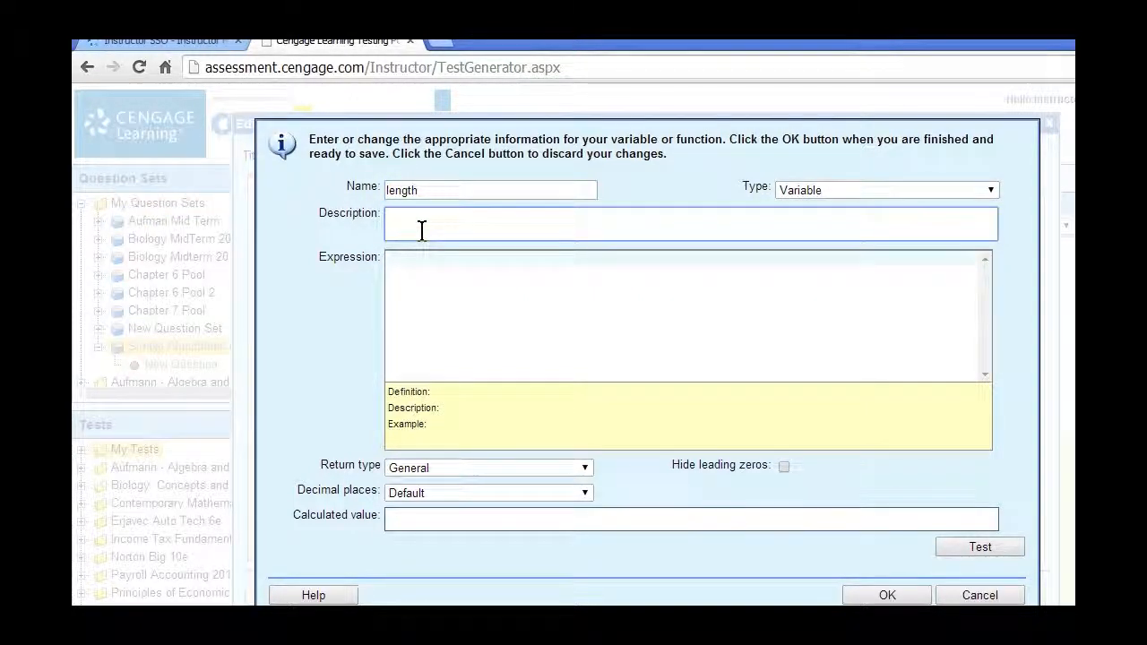
text(variable name is length)
Set the length variable's expression to Rand(9)
click(389, 258)
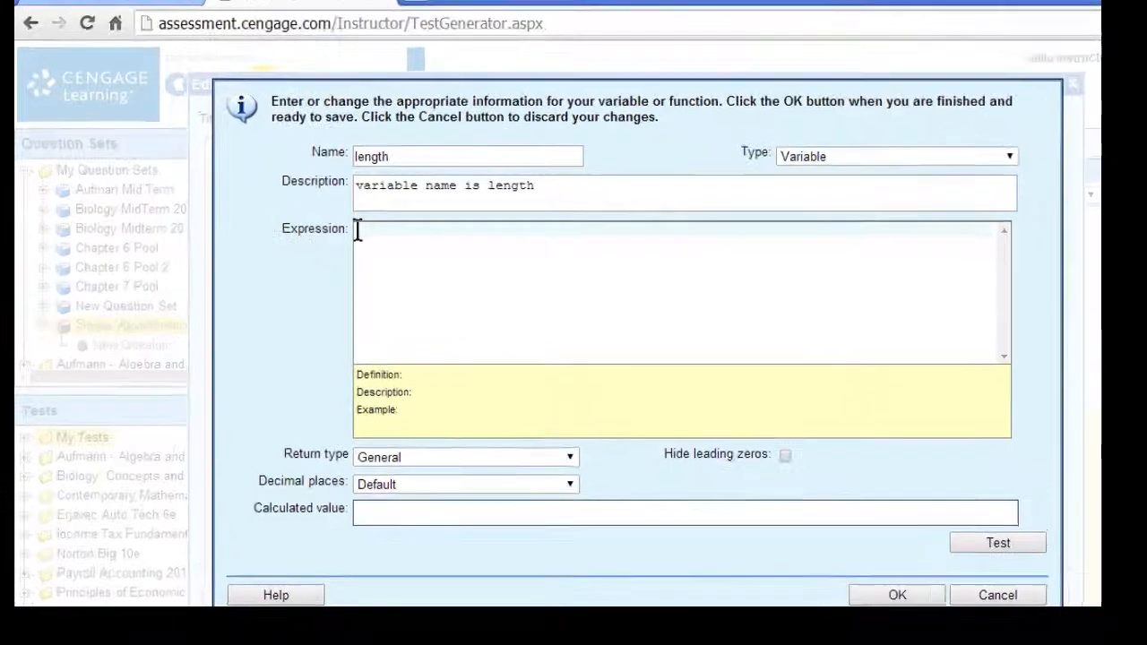
text(r)
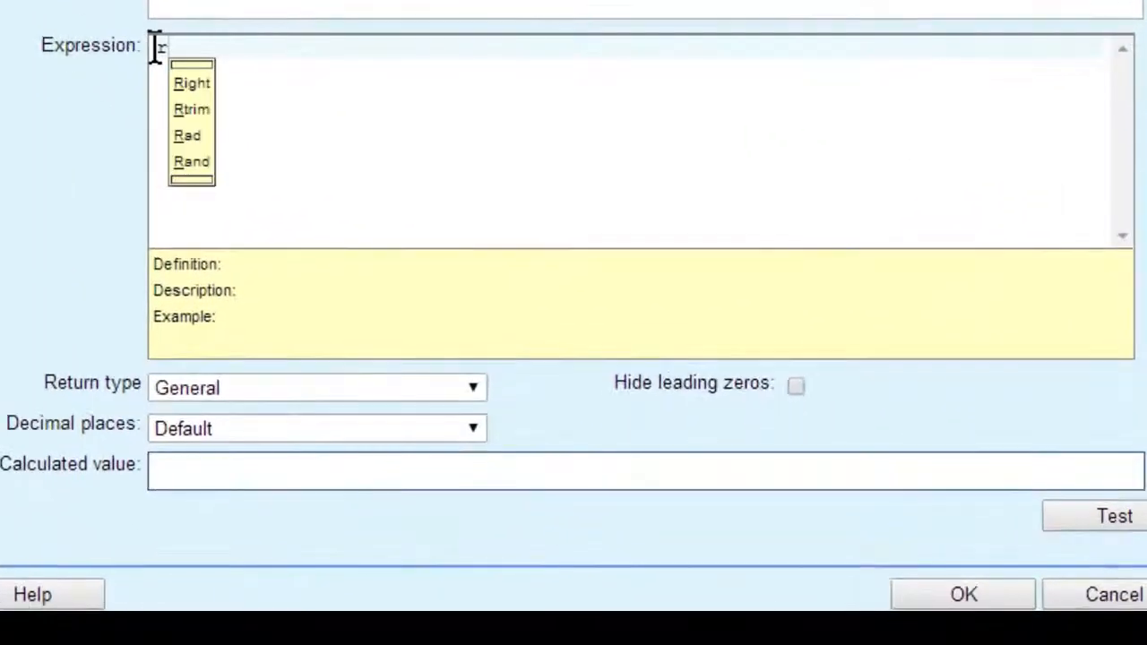
text(a)
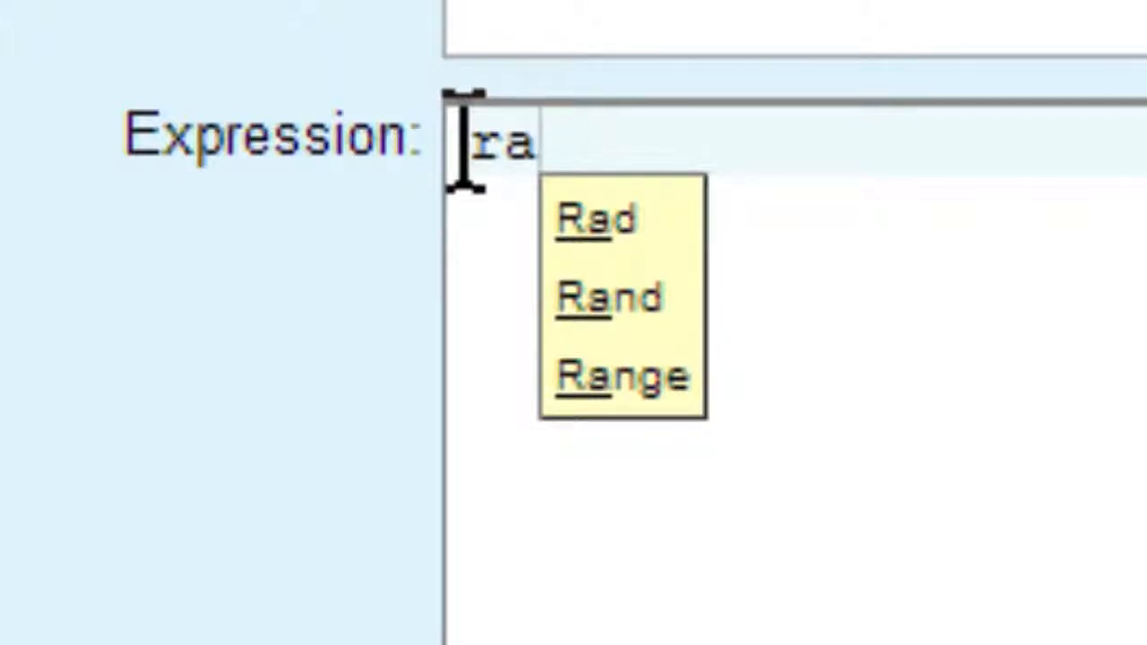
click(624, 300)
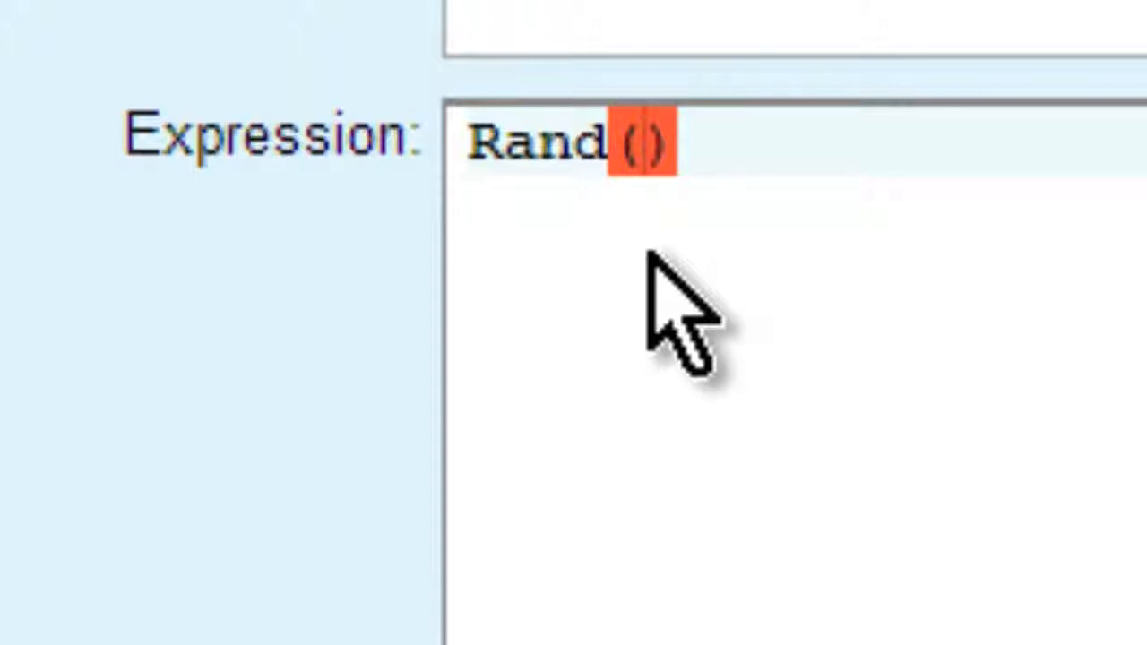
text(9)
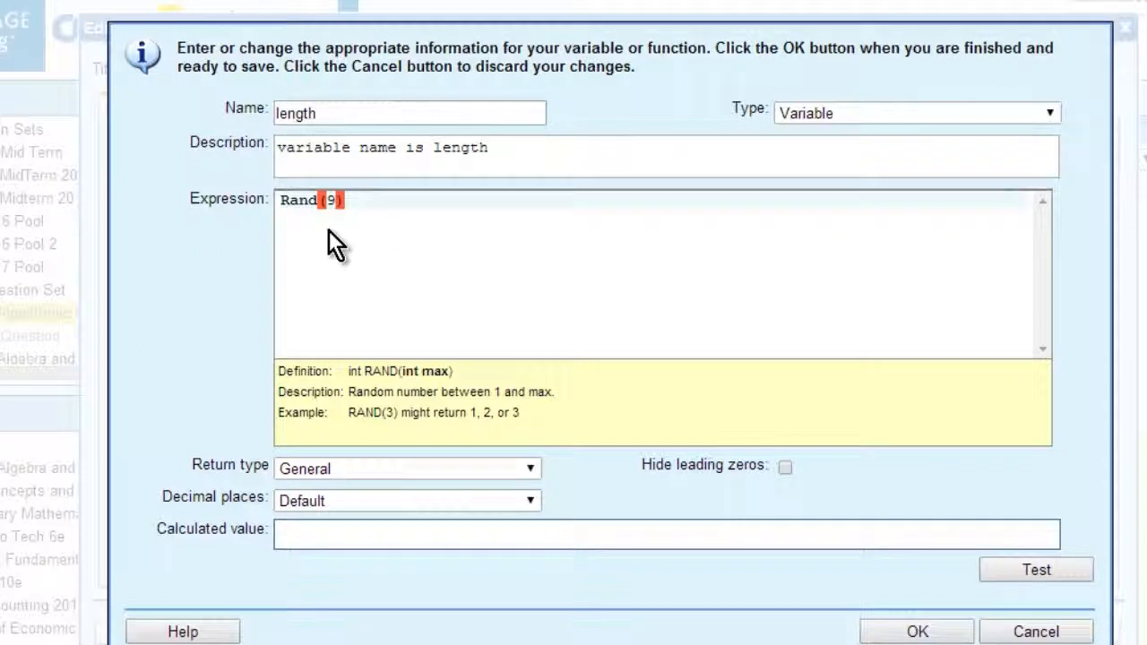
Test the length variable's expression twice and save the variable
click(1041, 571)
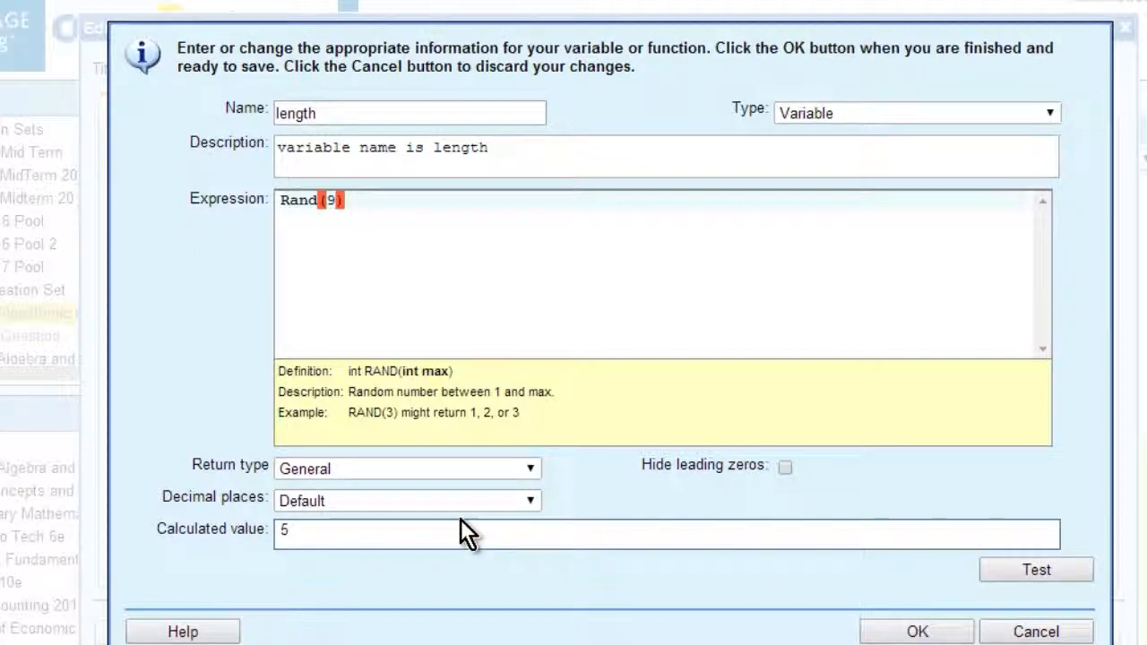
click(1038, 577)
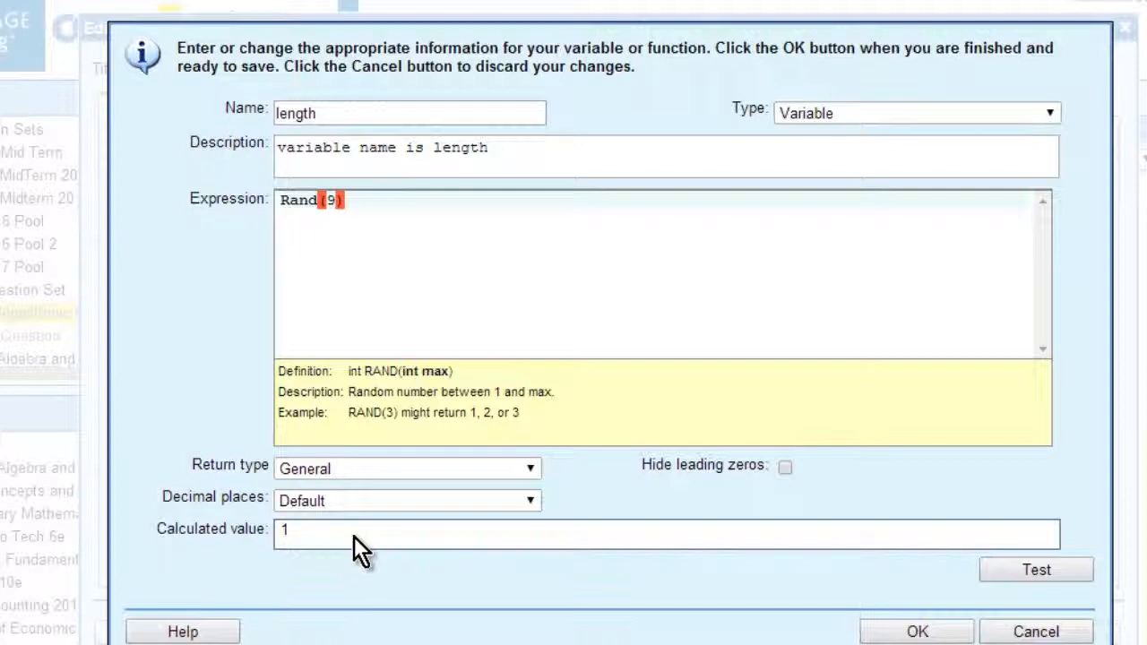
click(917, 632)
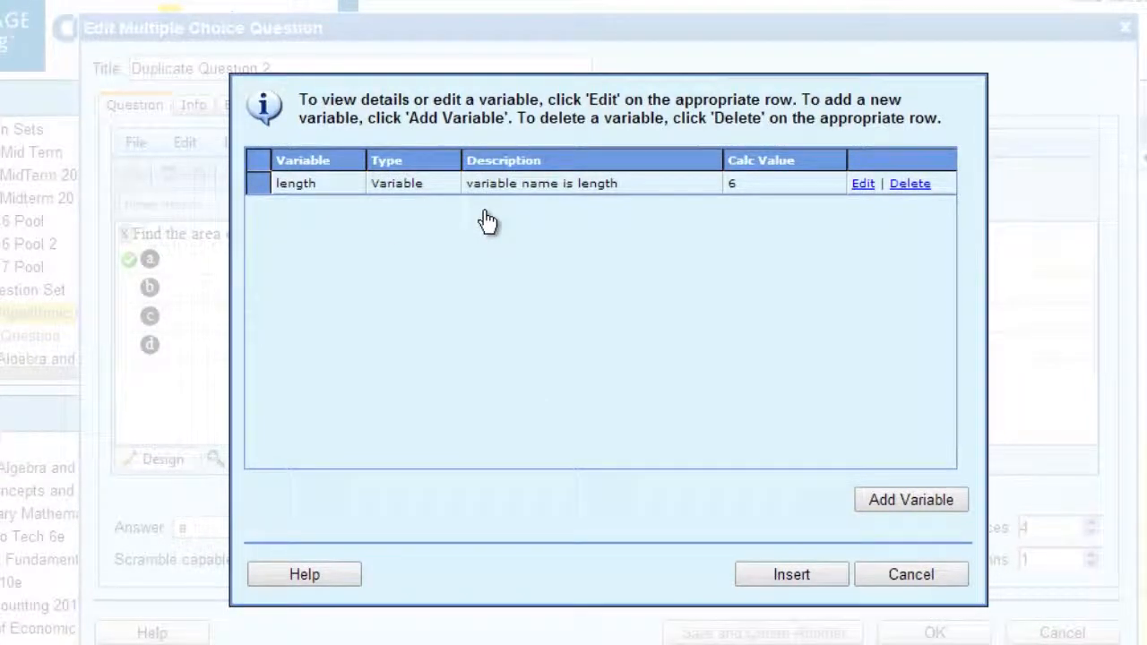
Add a second variable named "width" with the description "this is my variable for width"
click(899, 502)
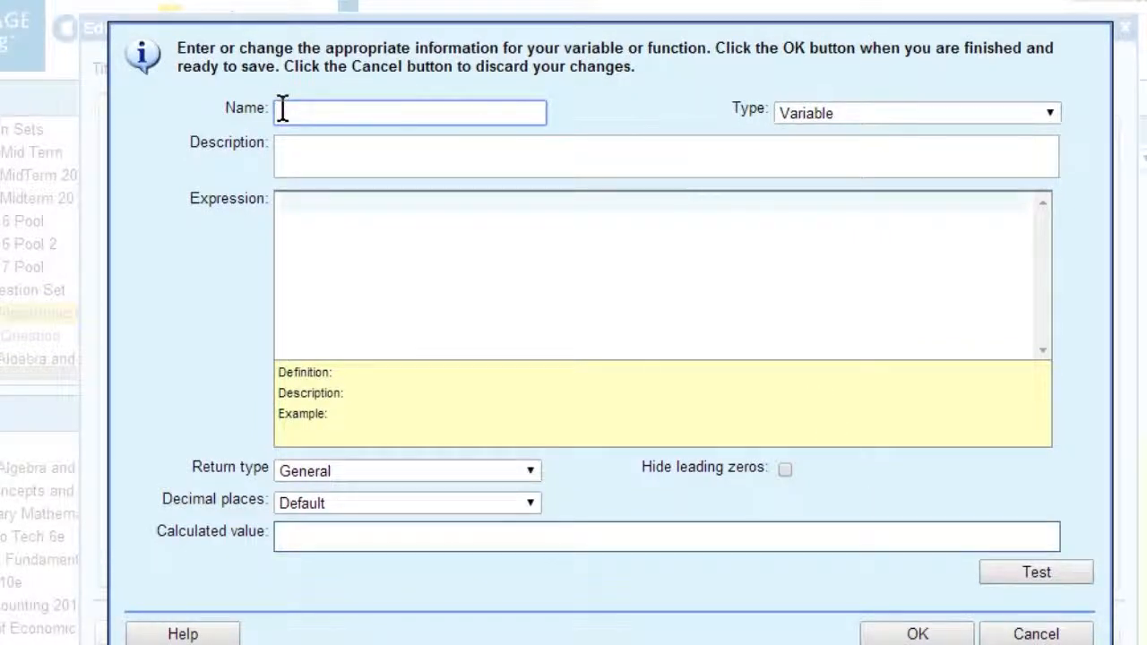
text(width)
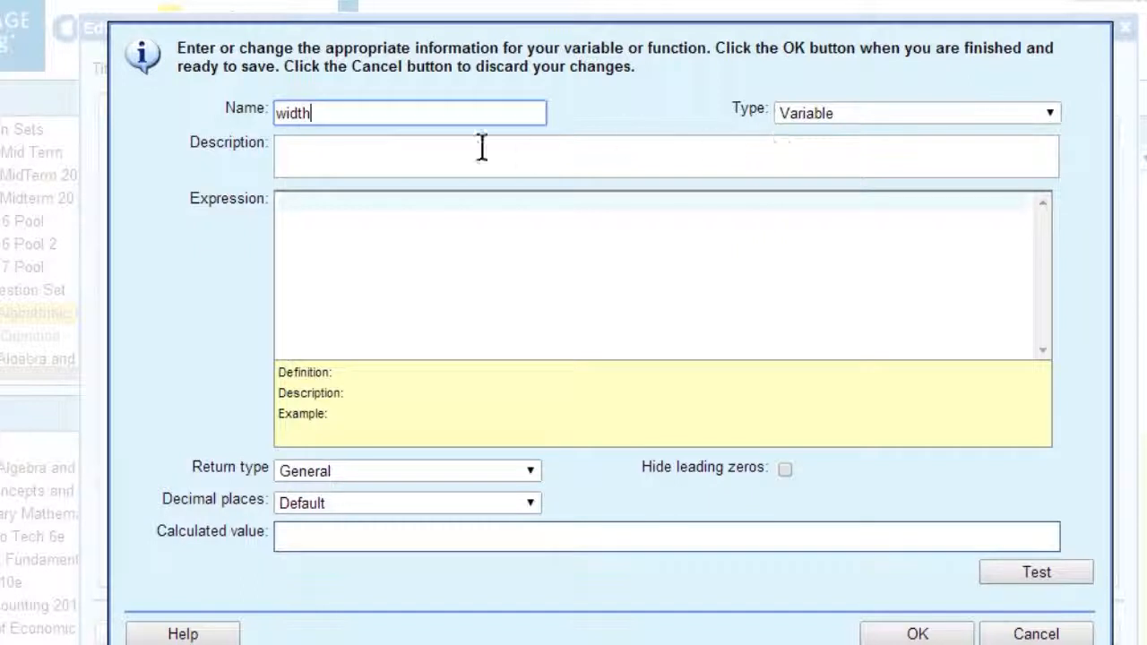
click(307, 145)
text(this is my variable for width)
Set the width variable's expression to Rand(9)
click(280, 205)
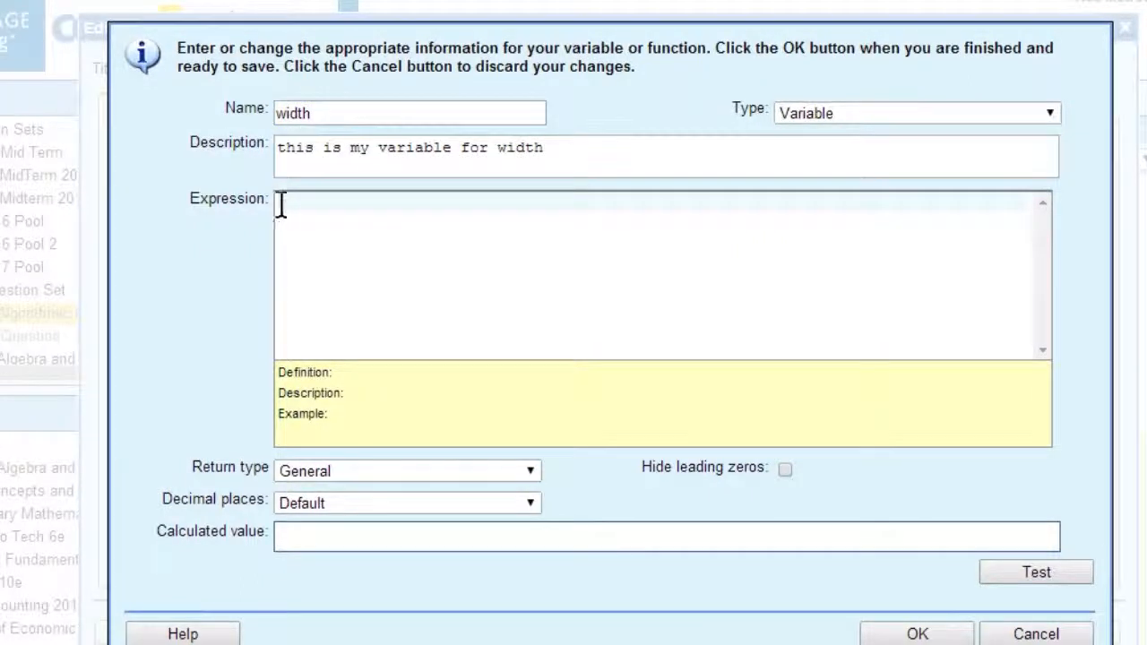
text(ra)
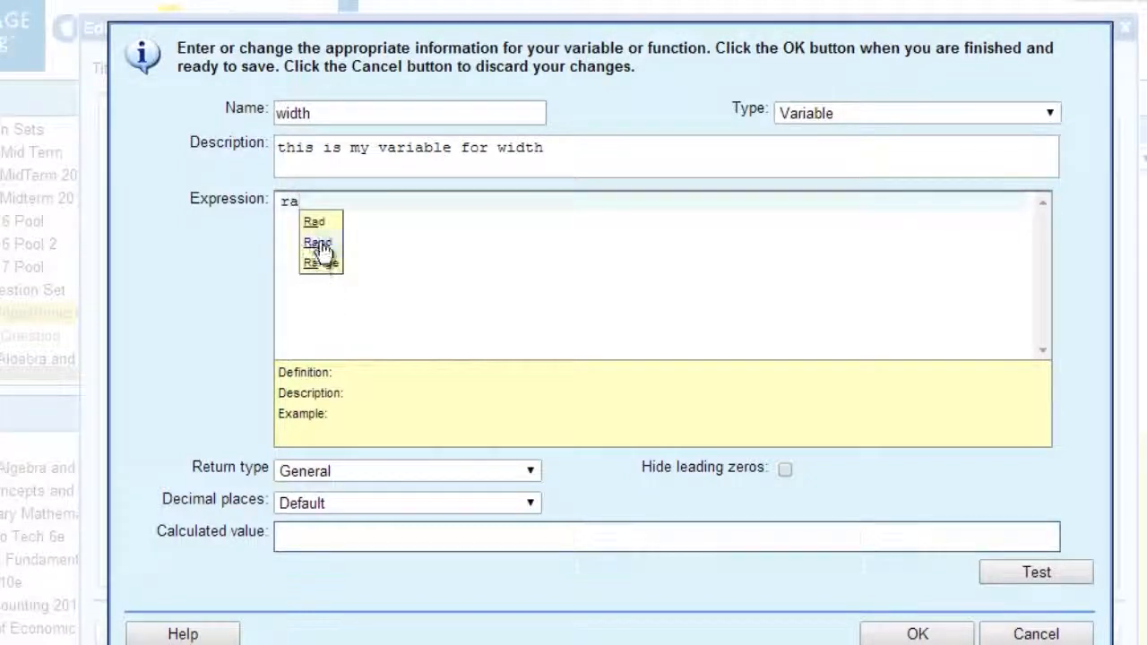
click(320, 243)
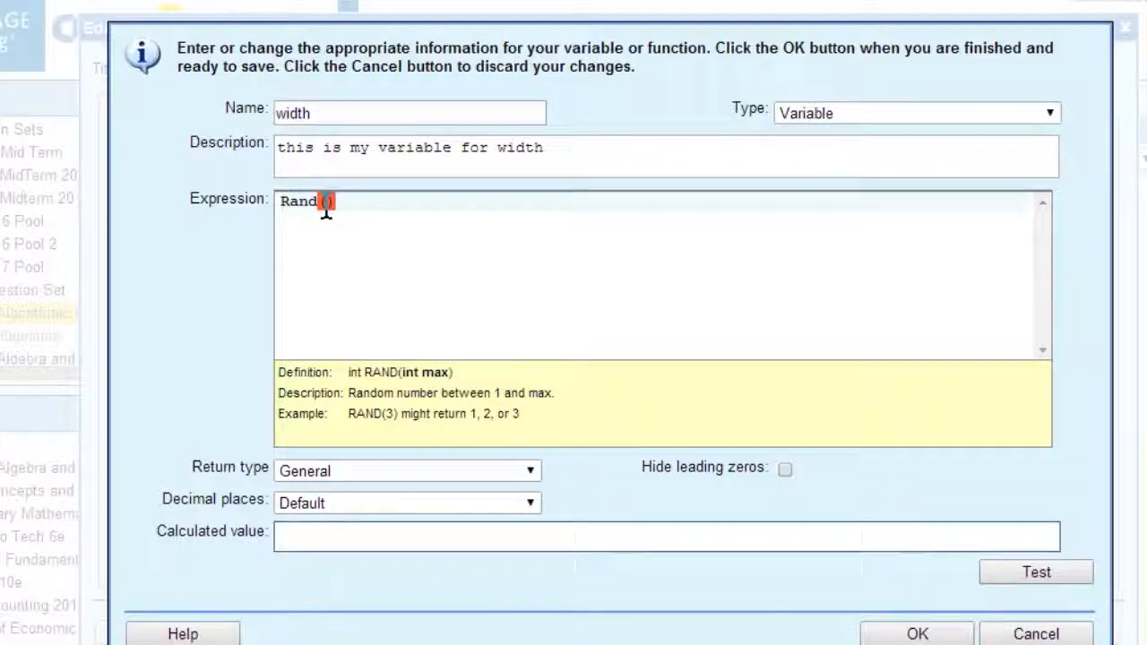
text(9)
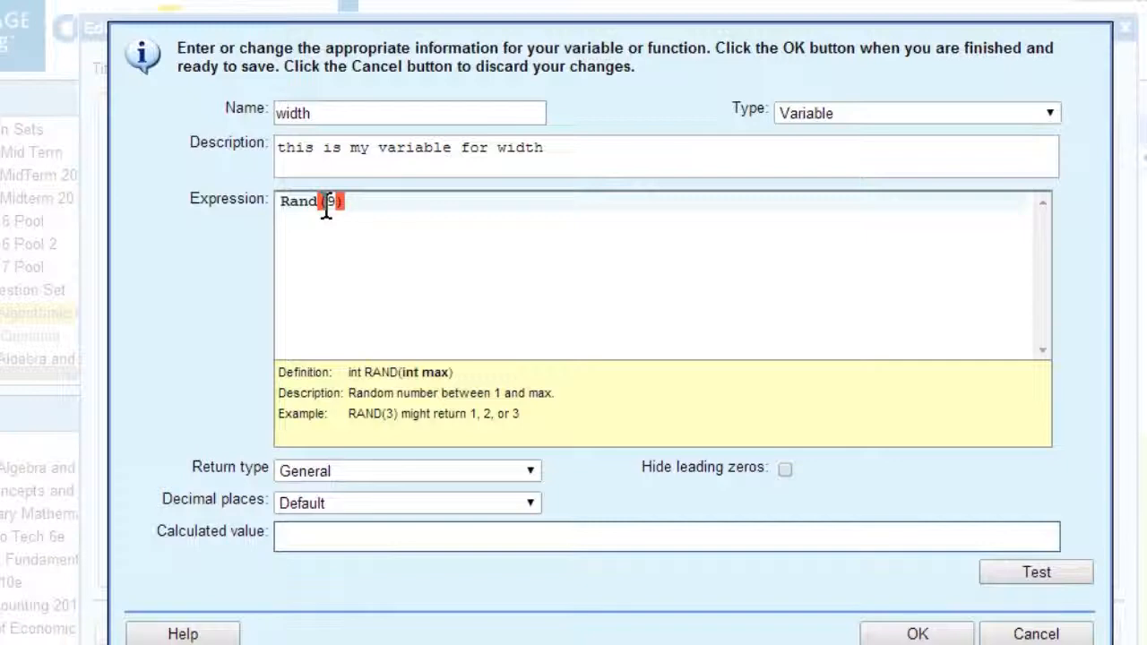
Test the width variable's expression twice and save the variable
click(1037, 572)
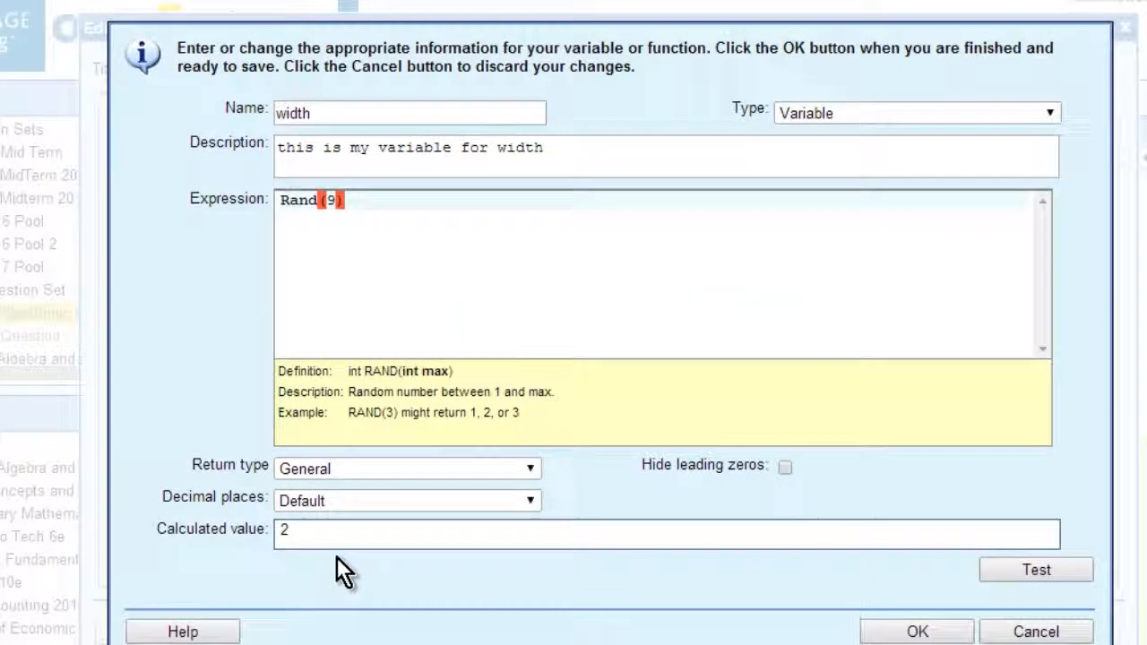
click(1047, 574)
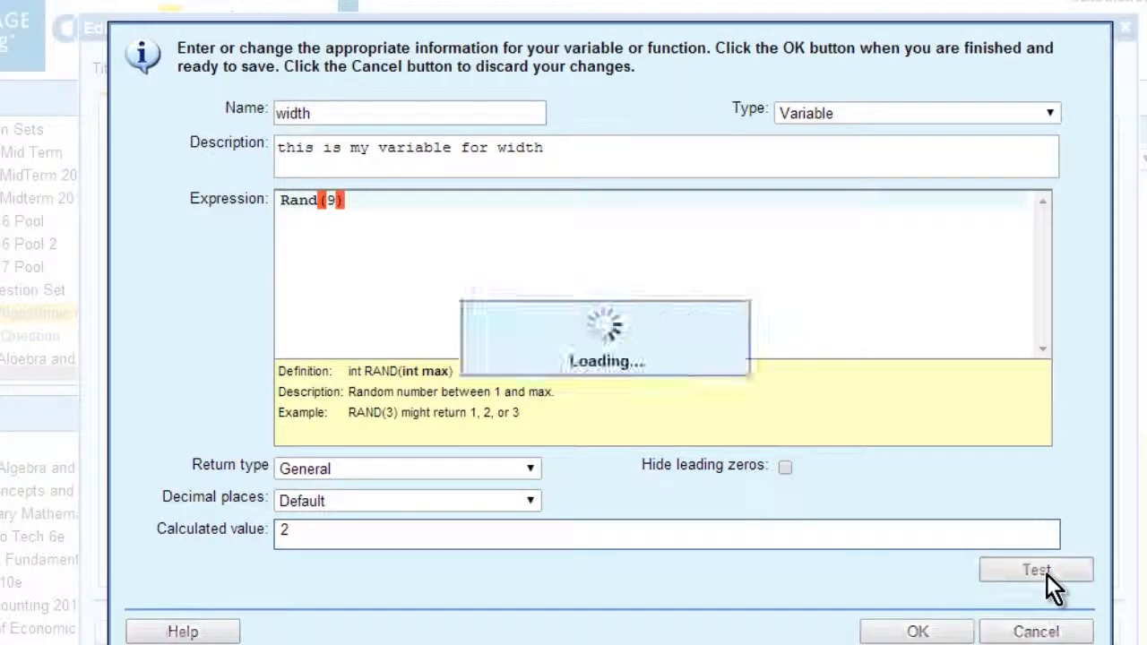
click(929, 631)
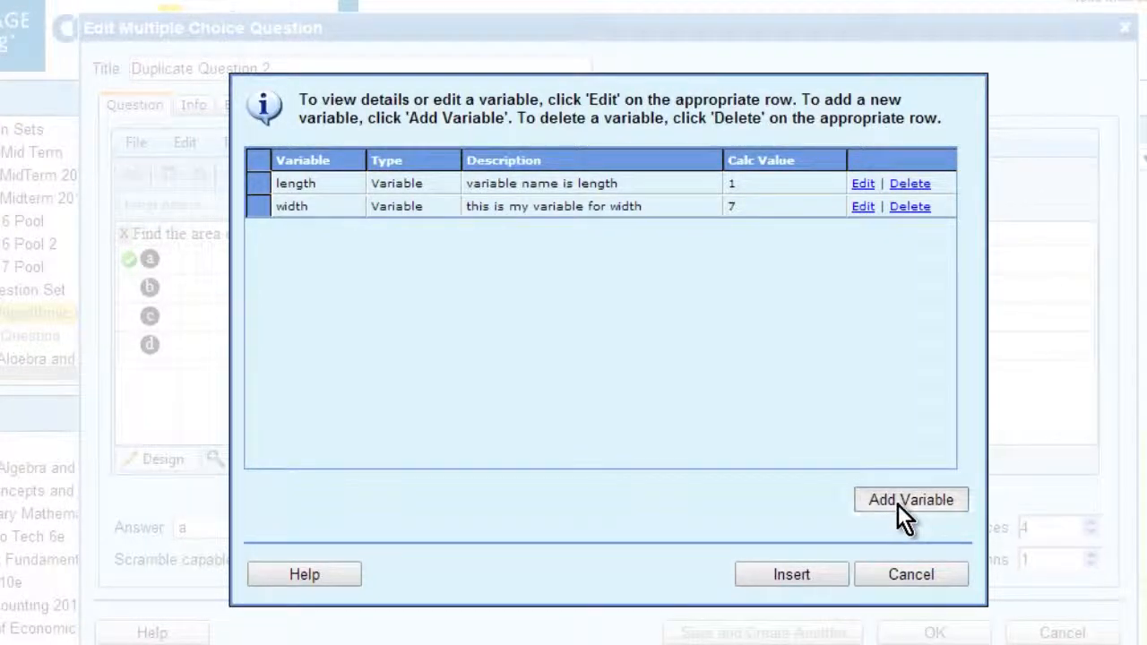
Add a variable named "correctanswer", described as the variable for the correct answer, with expression length * width, then test and save it
click(897, 504)
click(278, 113)
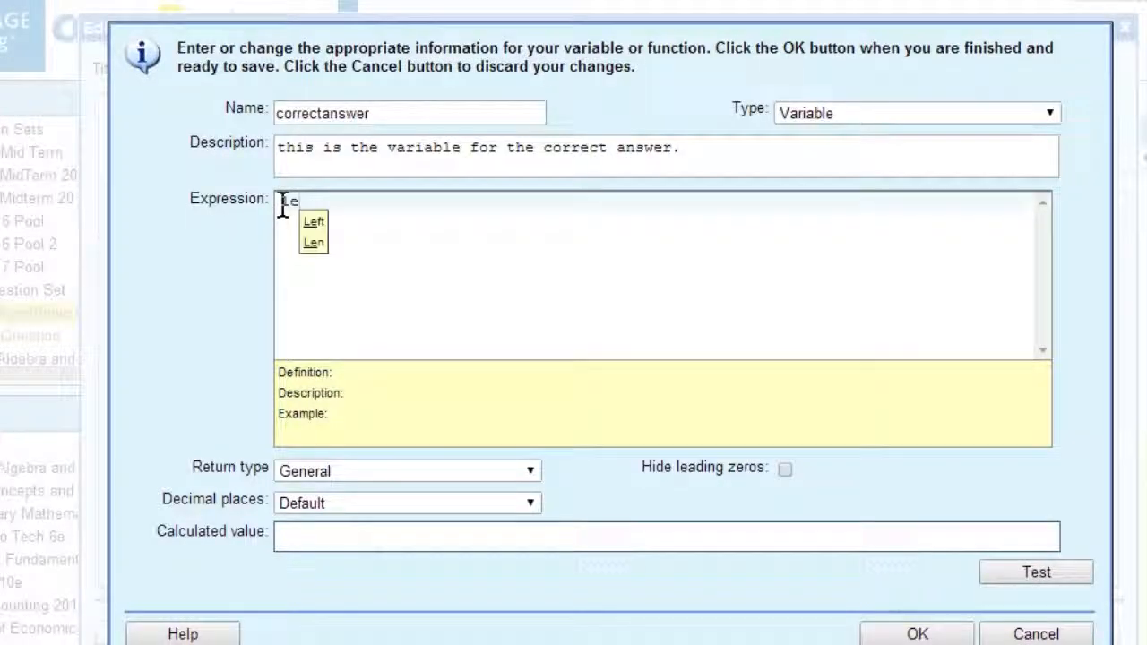
text(ngth)
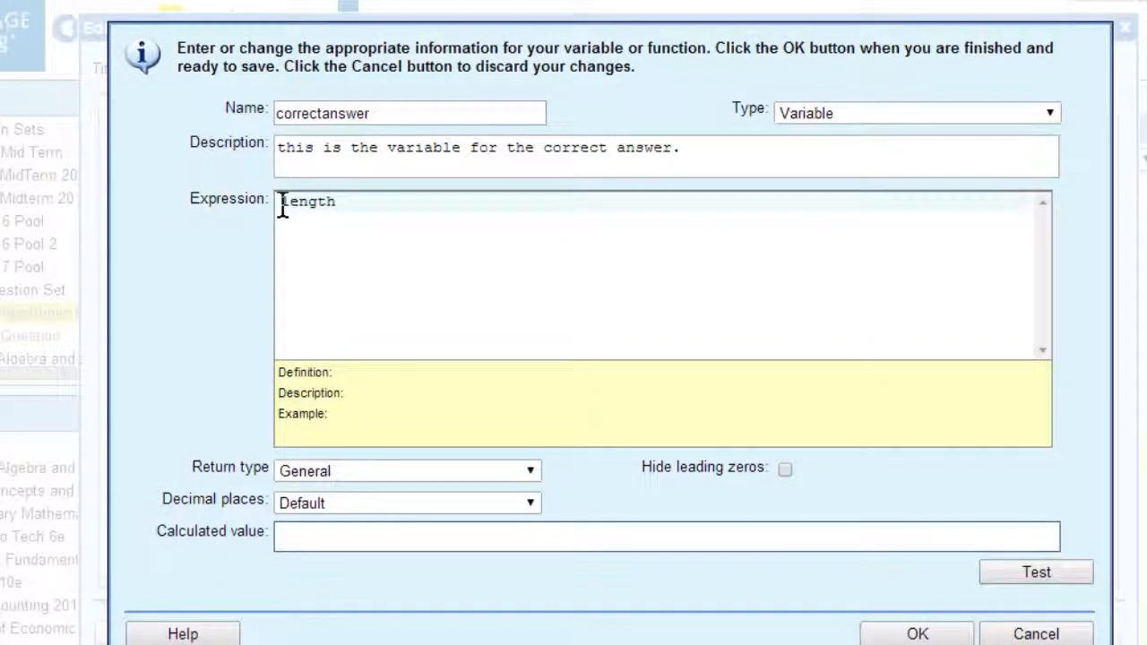
text( * )
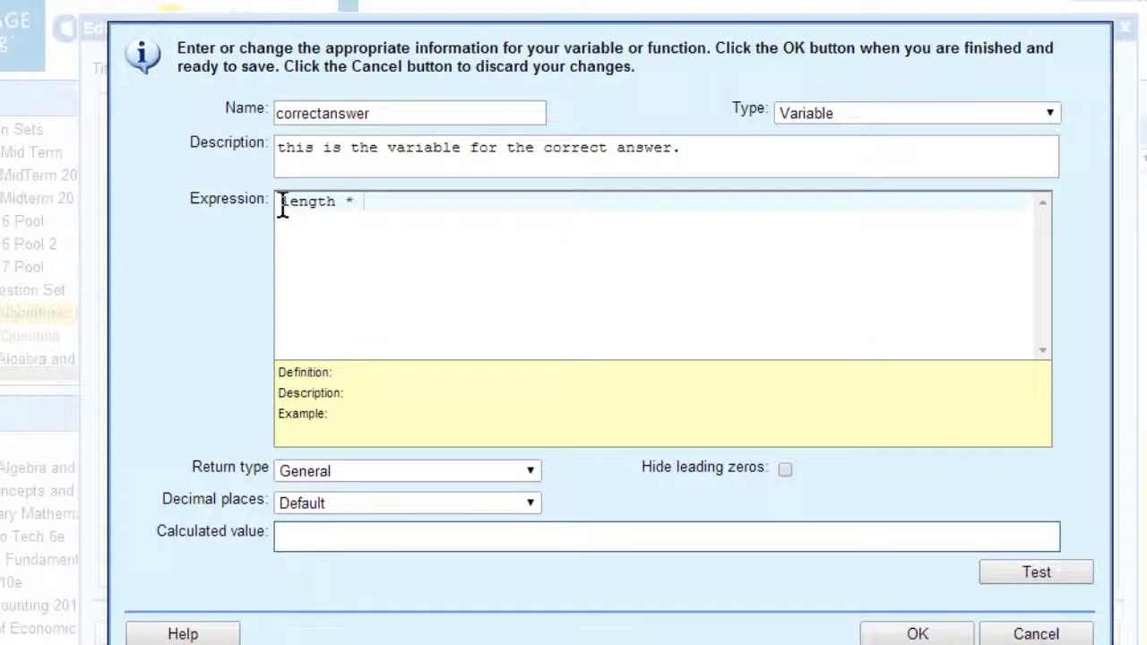
text(width)
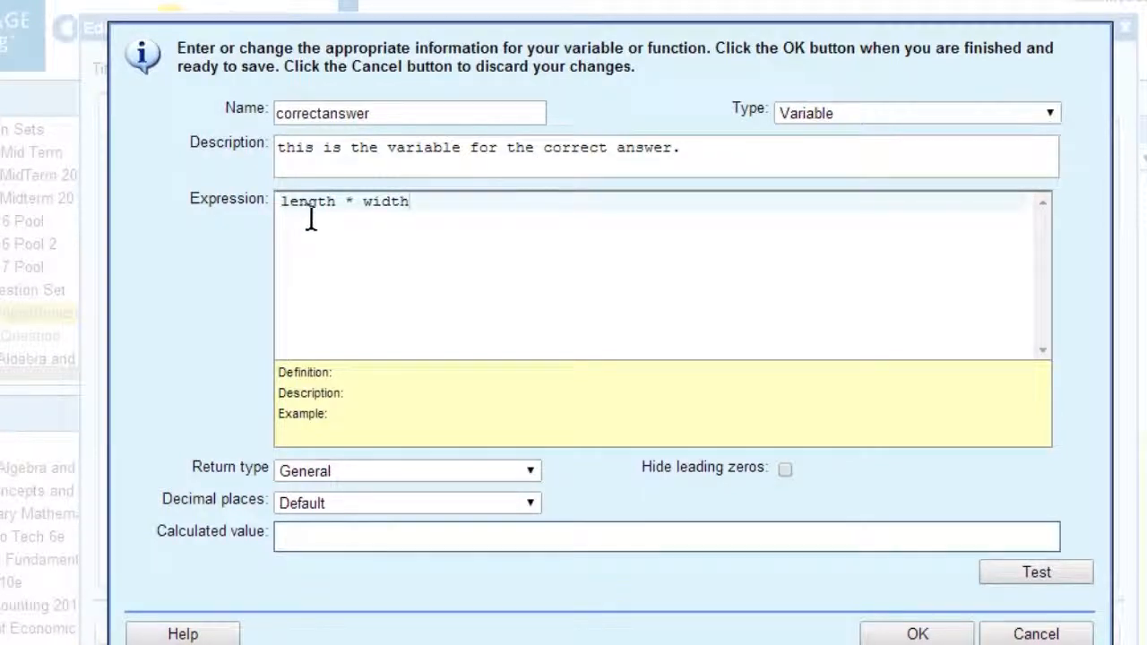
click(1021, 576)
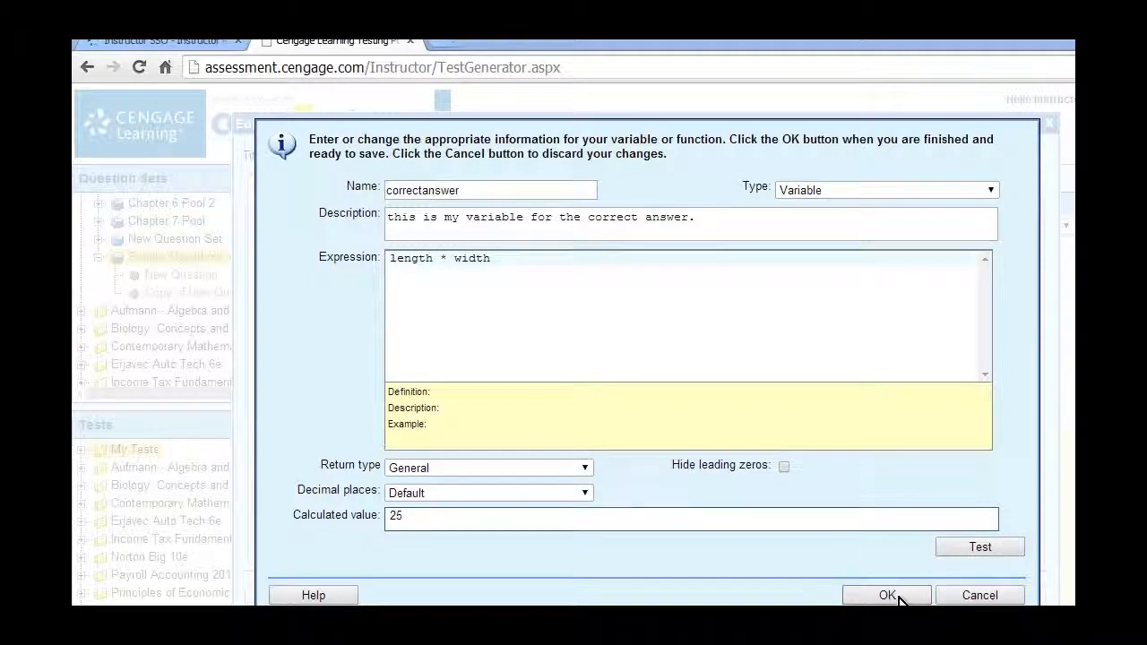
click(896, 596)
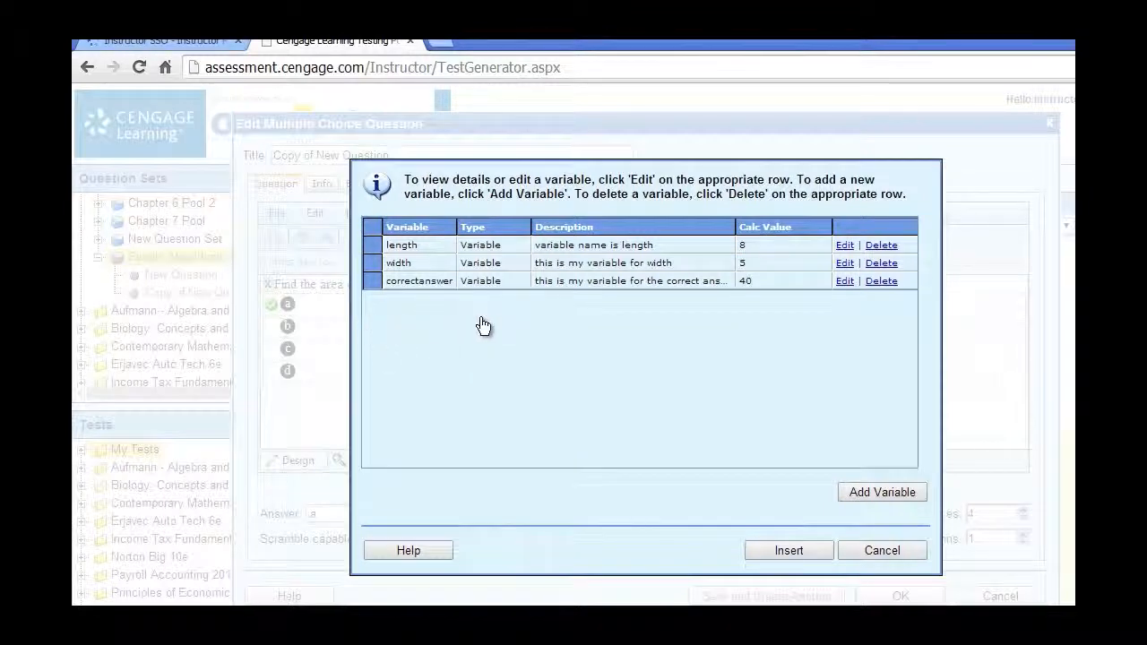
Add a variable named "incorrect1" with the description "incorrect answer 1" and the expression length + width, and test and save it
click(874, 495)
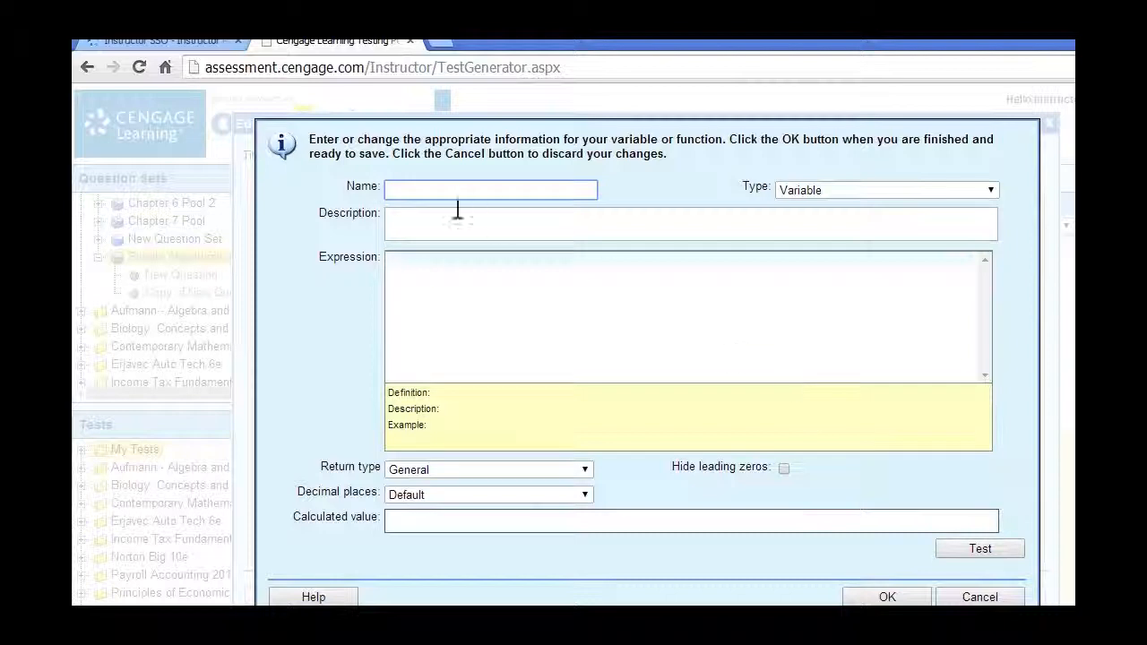
text(incorrect1)
key(Tab)
text(incorrect answer 1)
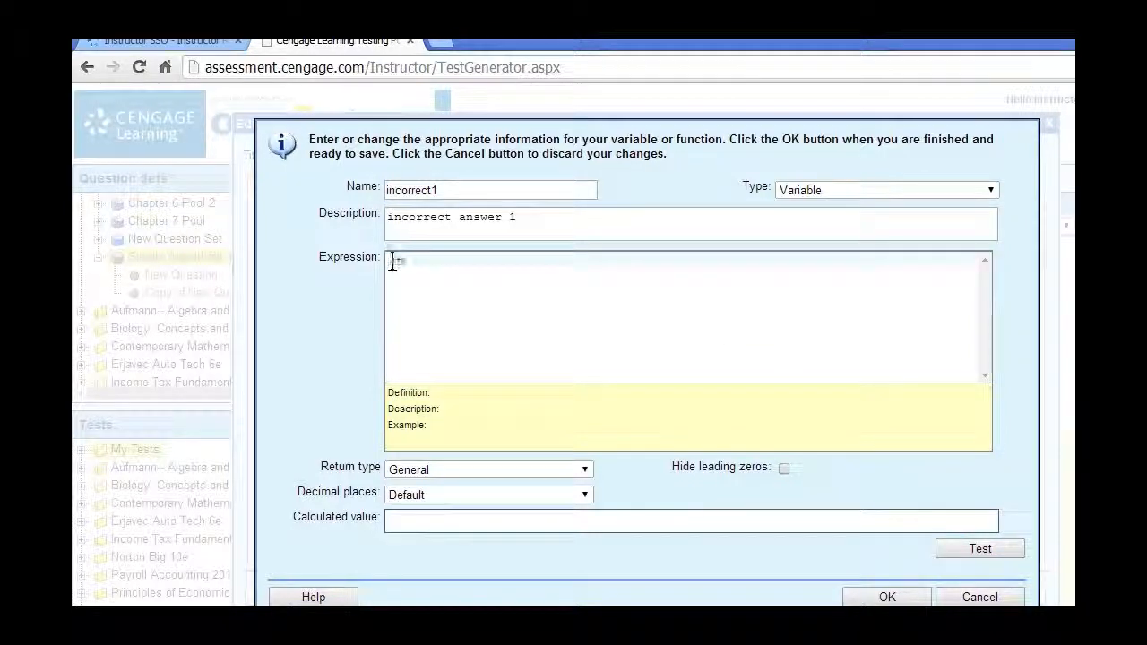
text(gth + width)
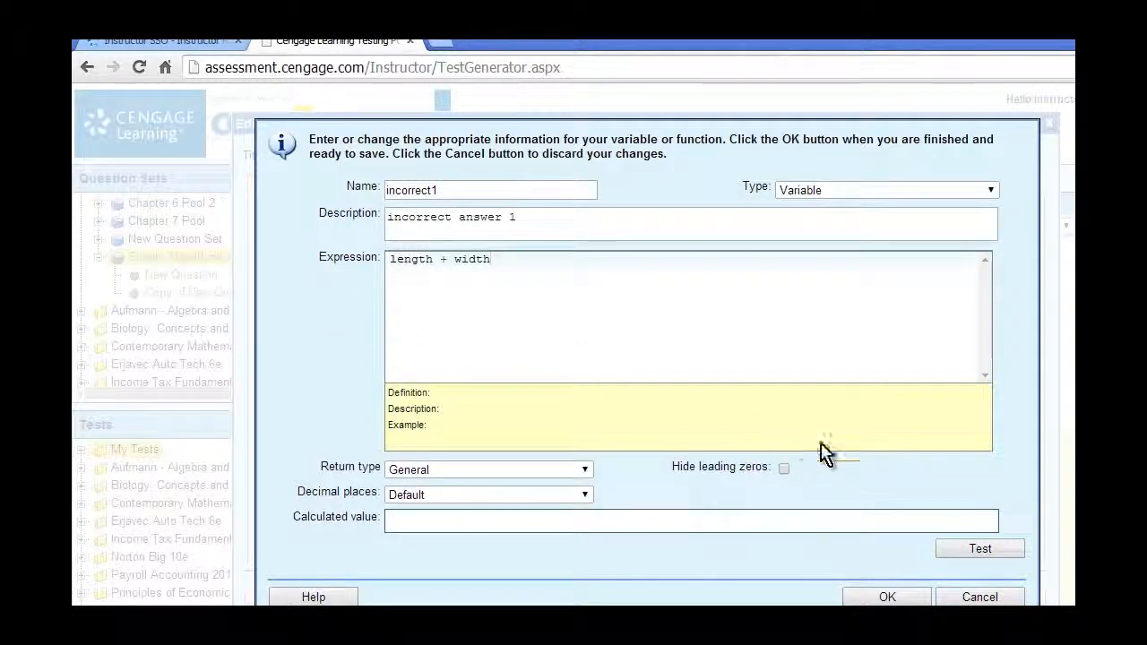
click(972, 552)
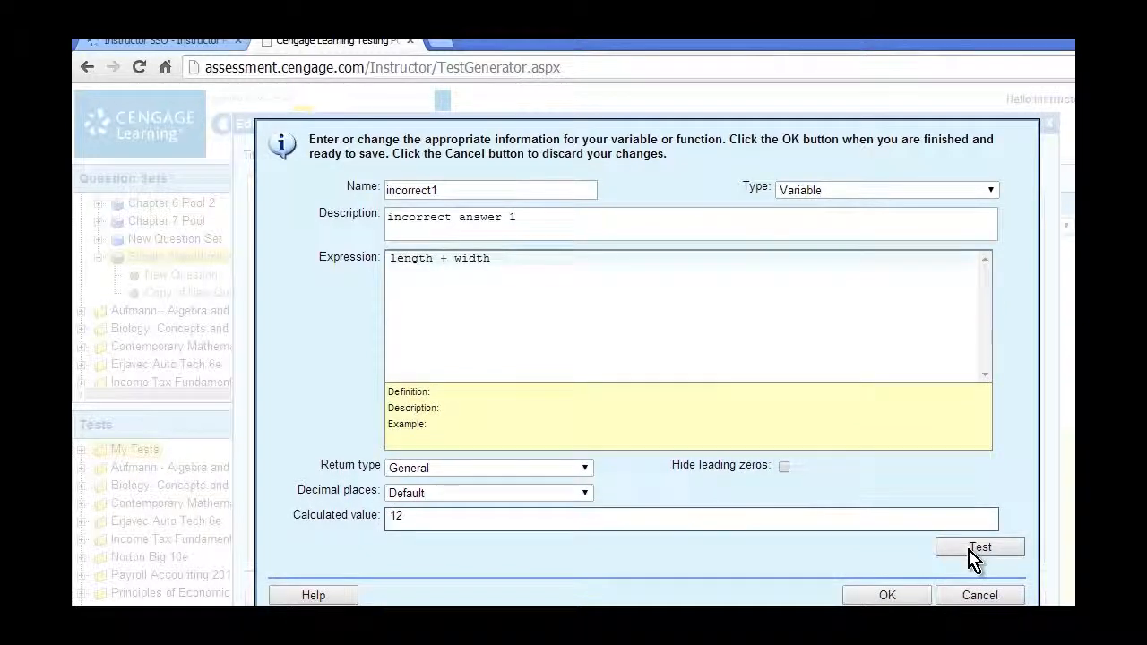
click(889, 595)
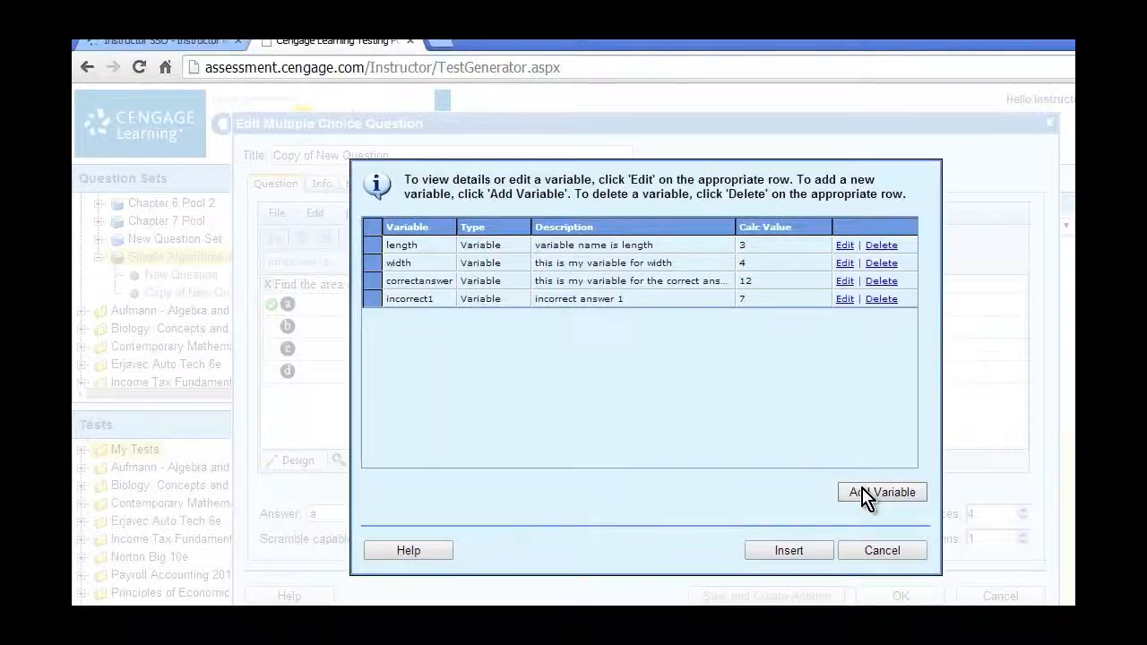
Add a variable named "incorrect2" described as "the variable for the 2nd incorrect answer" with expression (2 * length) + (2 * width) and save it
click(862, 494)
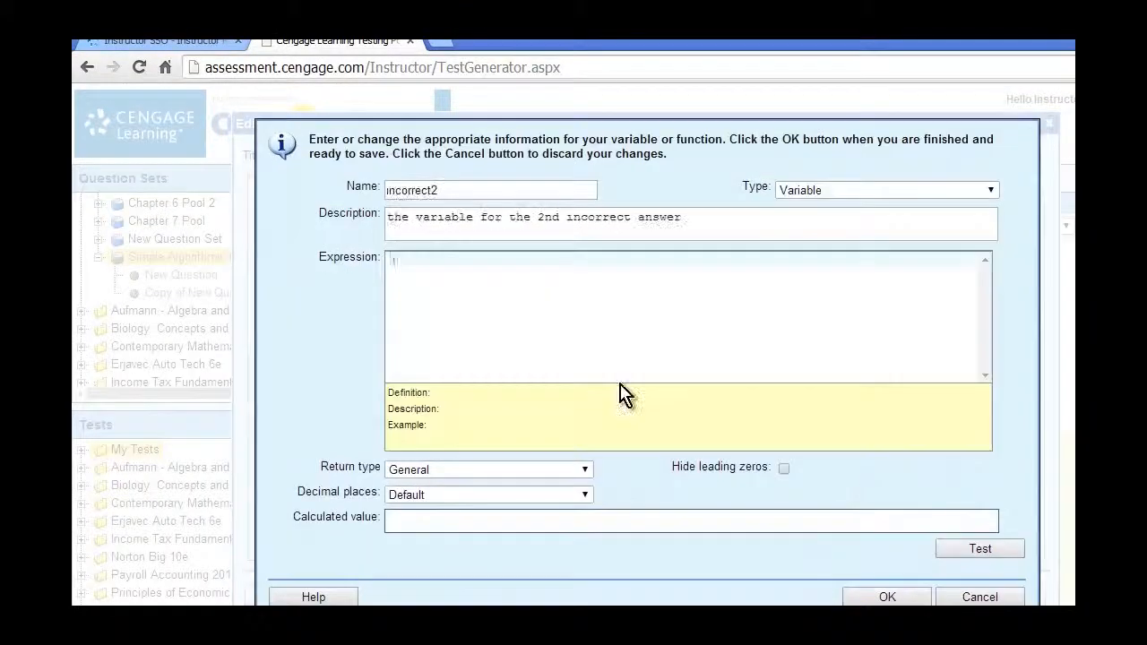
text(()
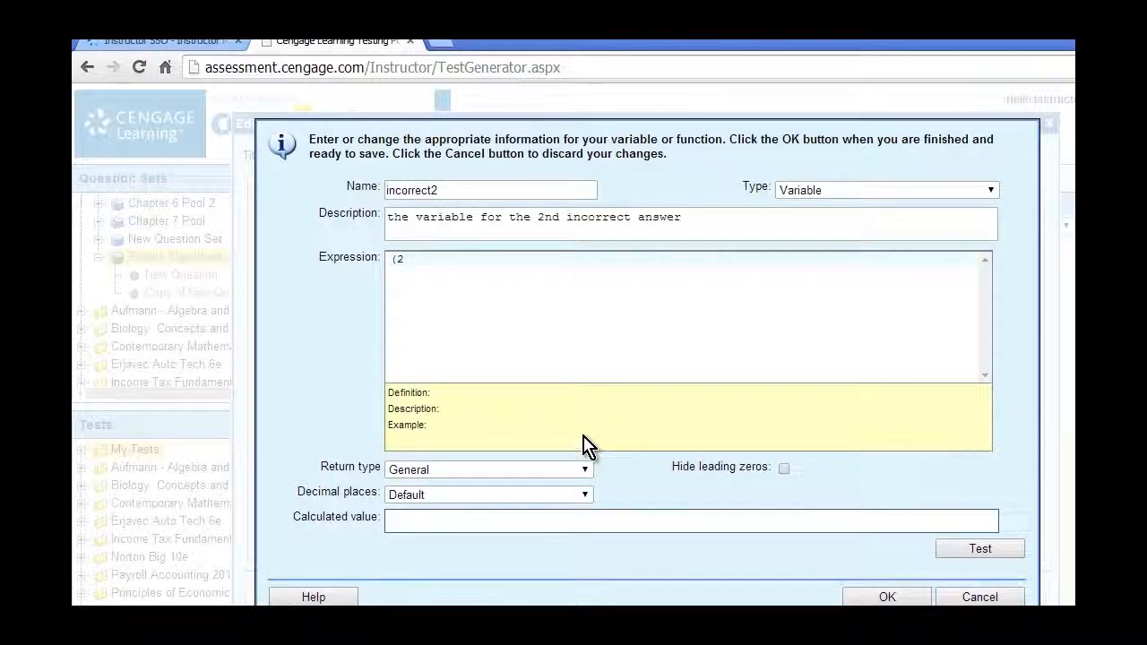
text(2 * length)
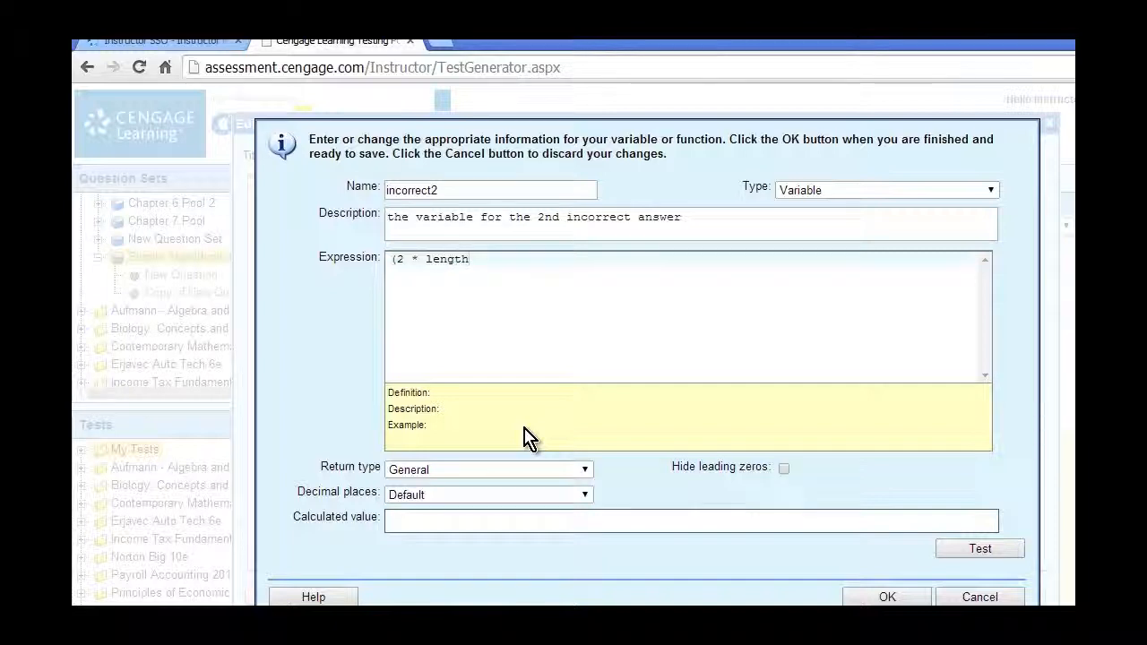
text() + (2 * width)
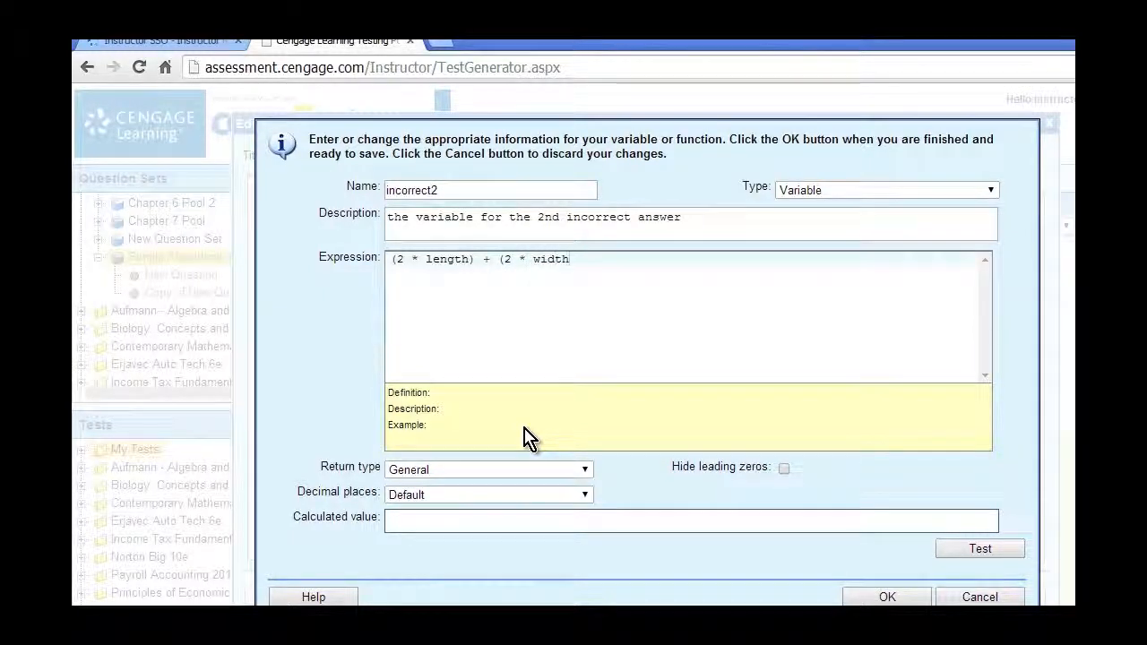
text())
click(886, 597)
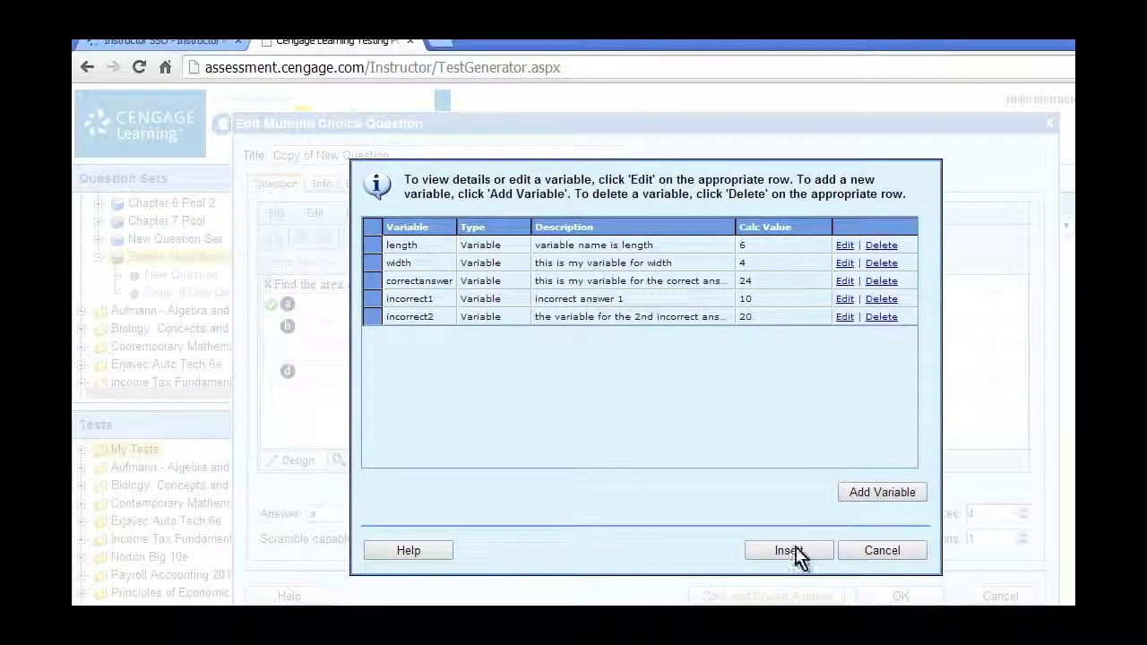
Add a variable named "incorrect3" with the description "this is the variable for my 3rd incorrect answer"
click(883, 494)
click(407, 190)
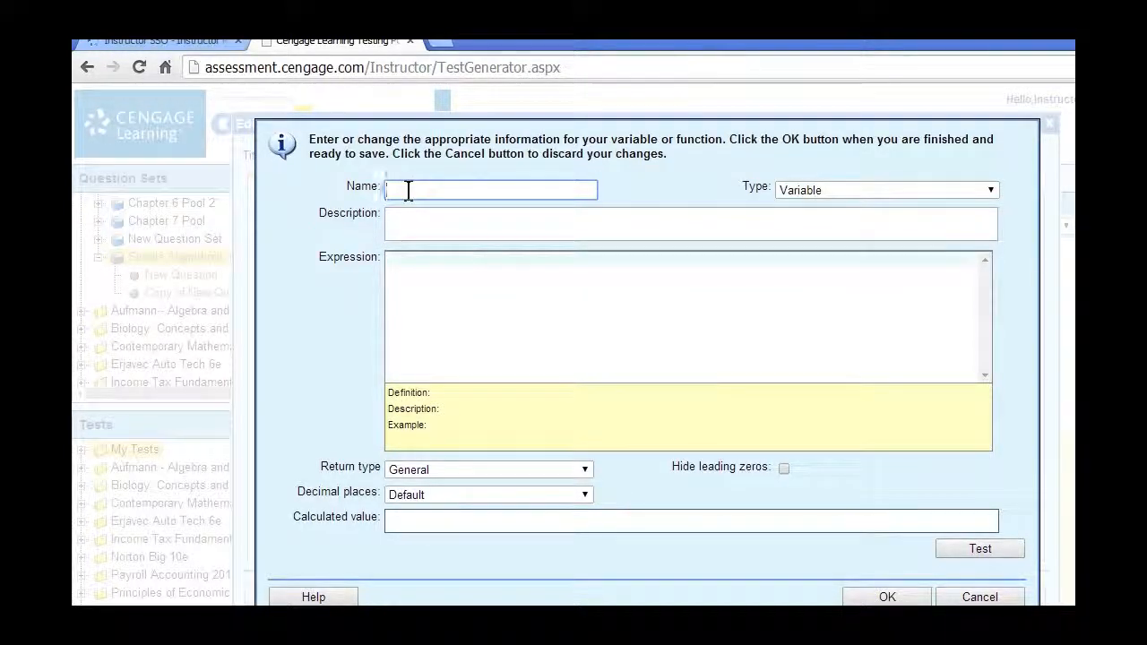
text(incorrect3)
key(Tab)
text(this is the variable for my 3rd incorrect answer)
Enter the expression 4 * wedth for the incorrect3 variable and test it
click(440, 350)
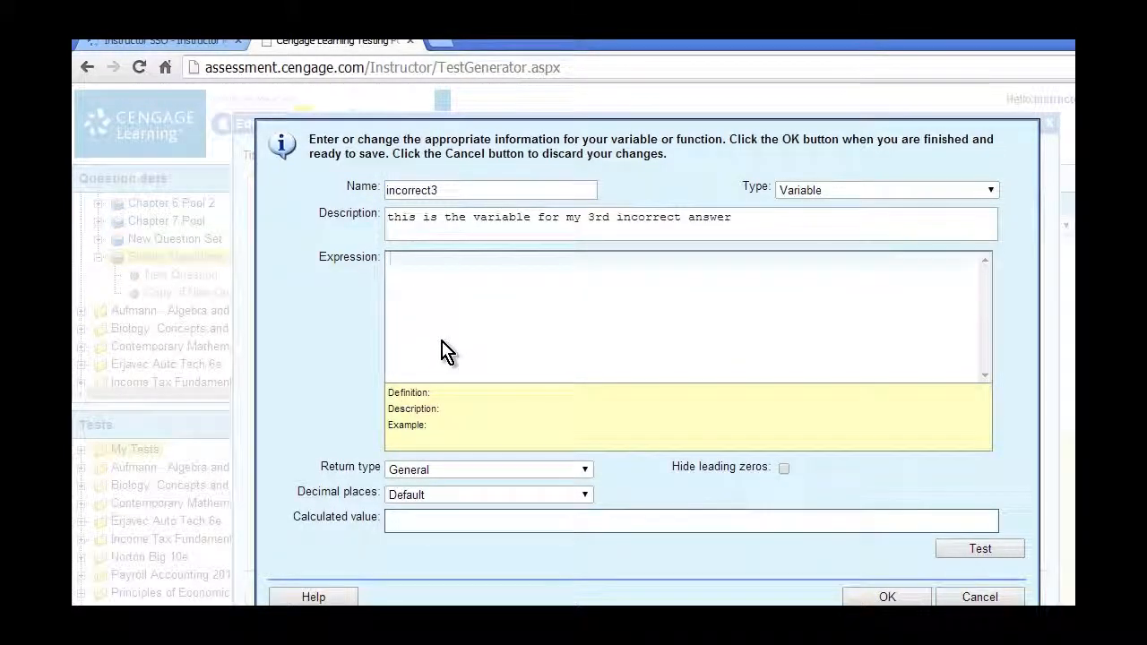
text(4)
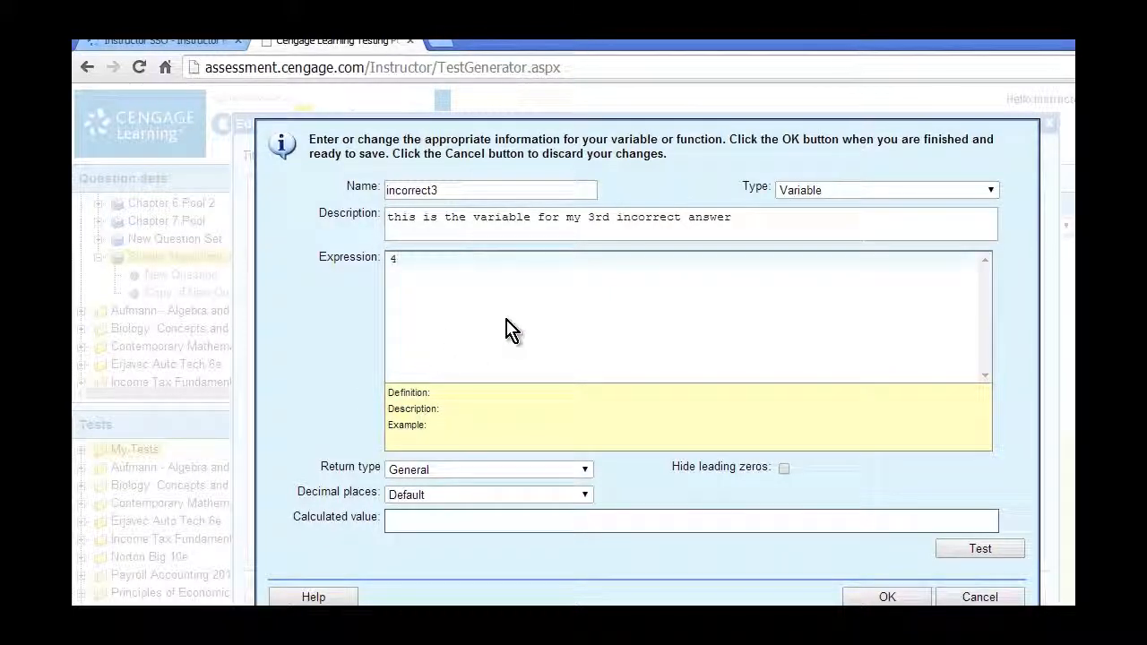
text( * wedn)
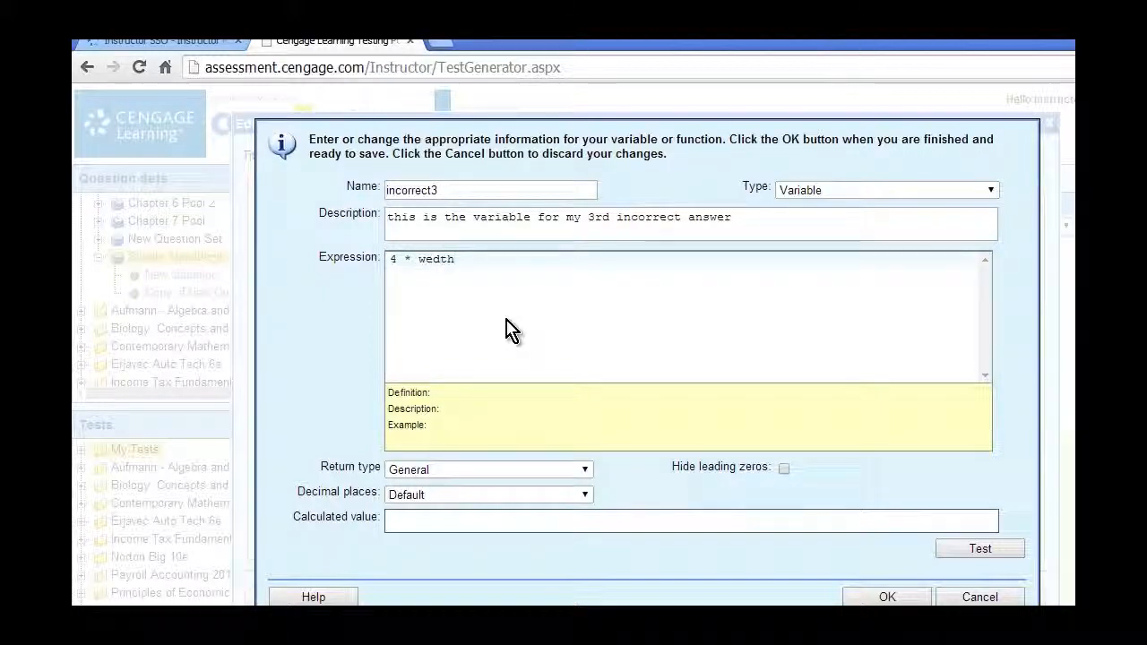
click(973, 549)
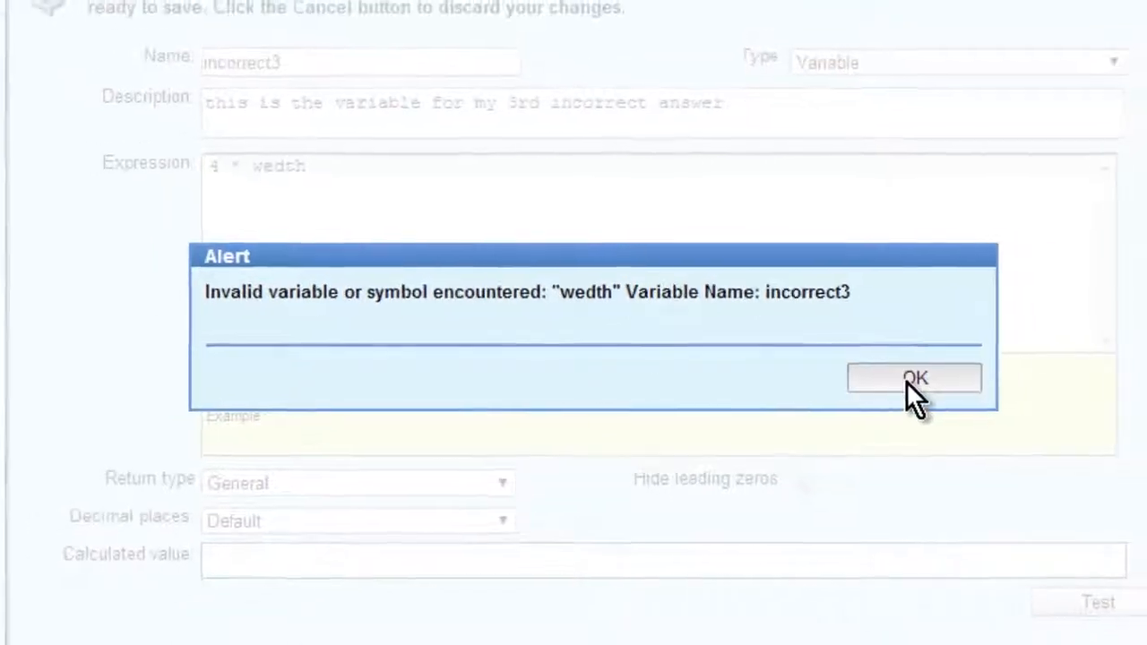
click(919, 387)
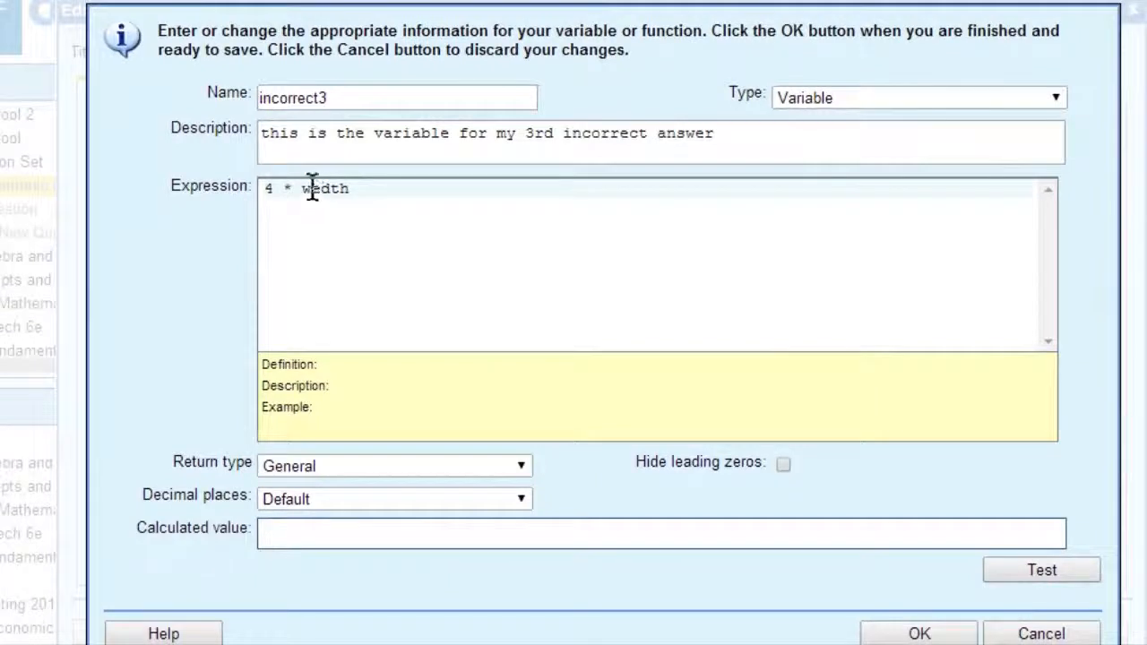
Correct the incorrect3 variable's expression to 4 * width, test and save it, and close the variable list
drag(309, 190, 317, 189)
text(i)
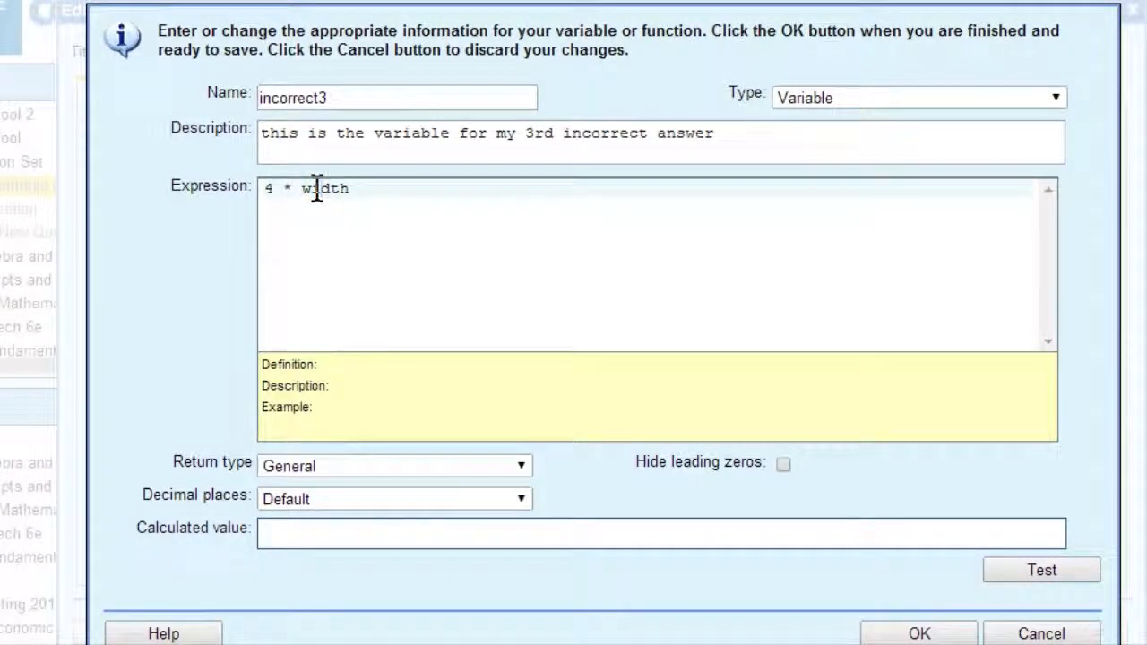
click(1036, 576)
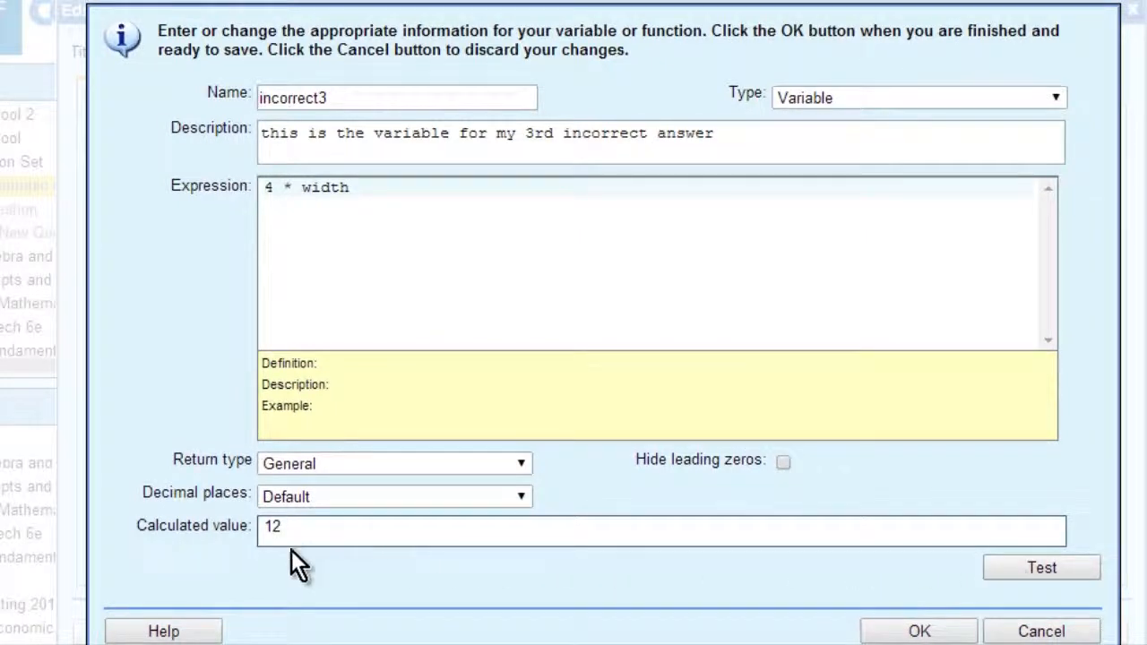
click(937, 631)
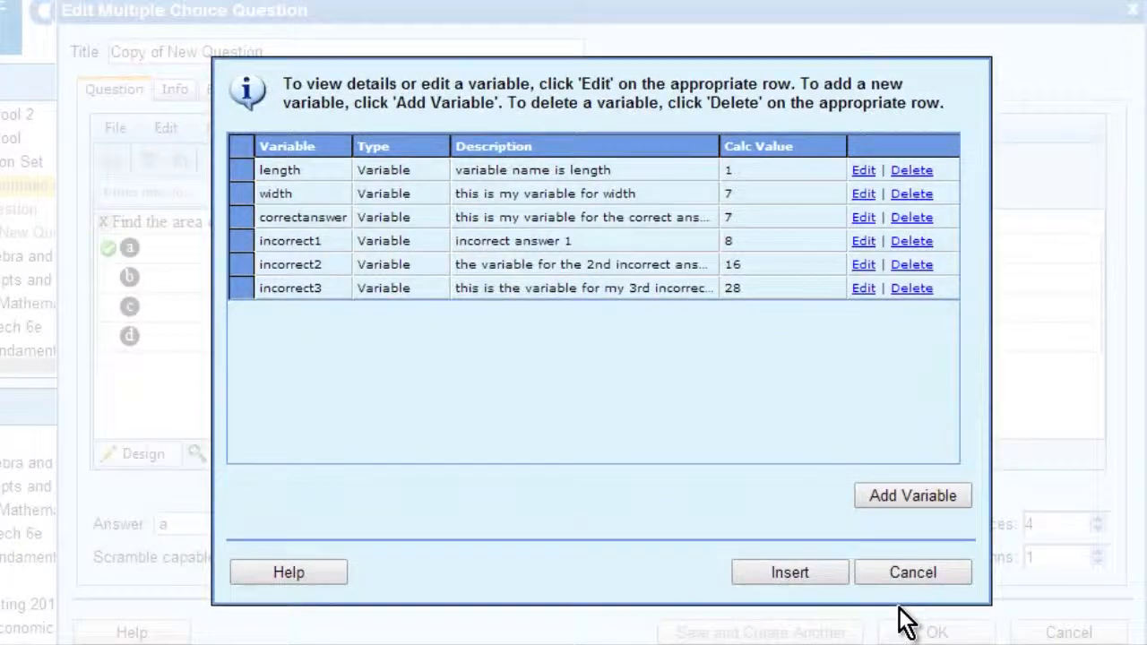
click(883, 574)
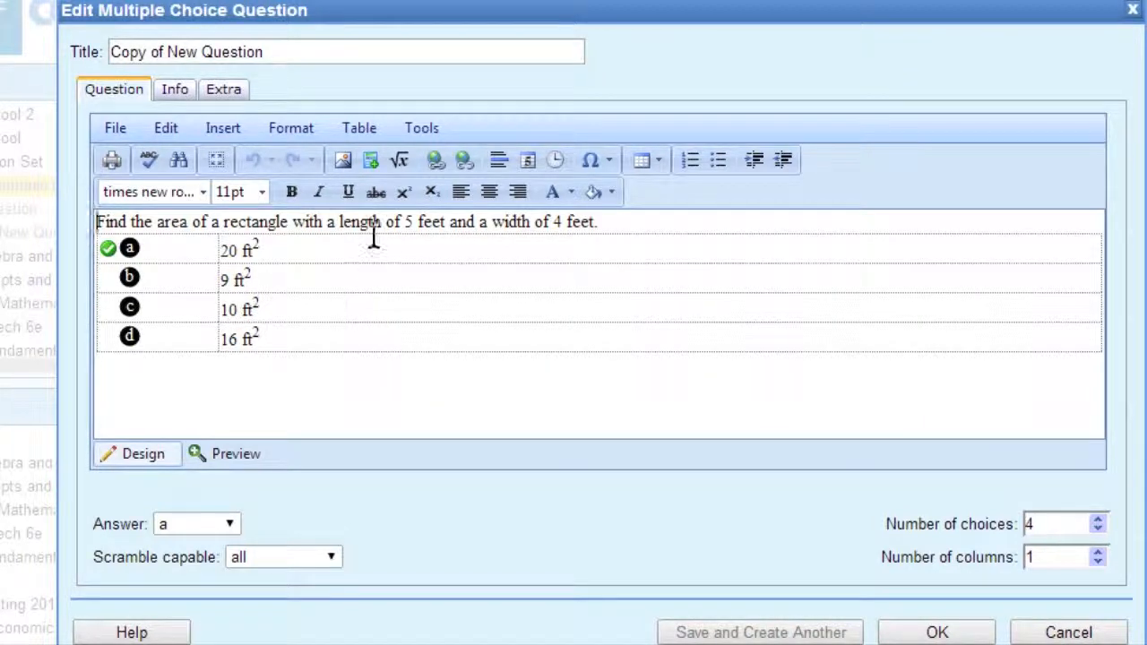
Replace the length value 5 in the question text with the length variable
double_click(406, 222)
click(206, 128)
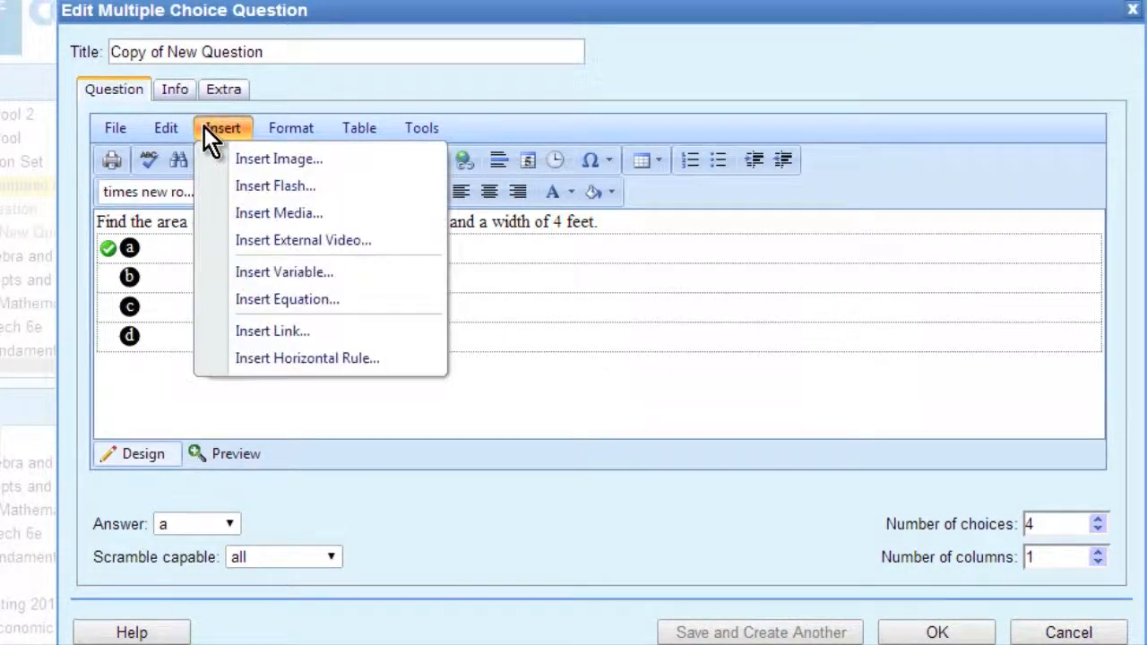
click(273, 274)
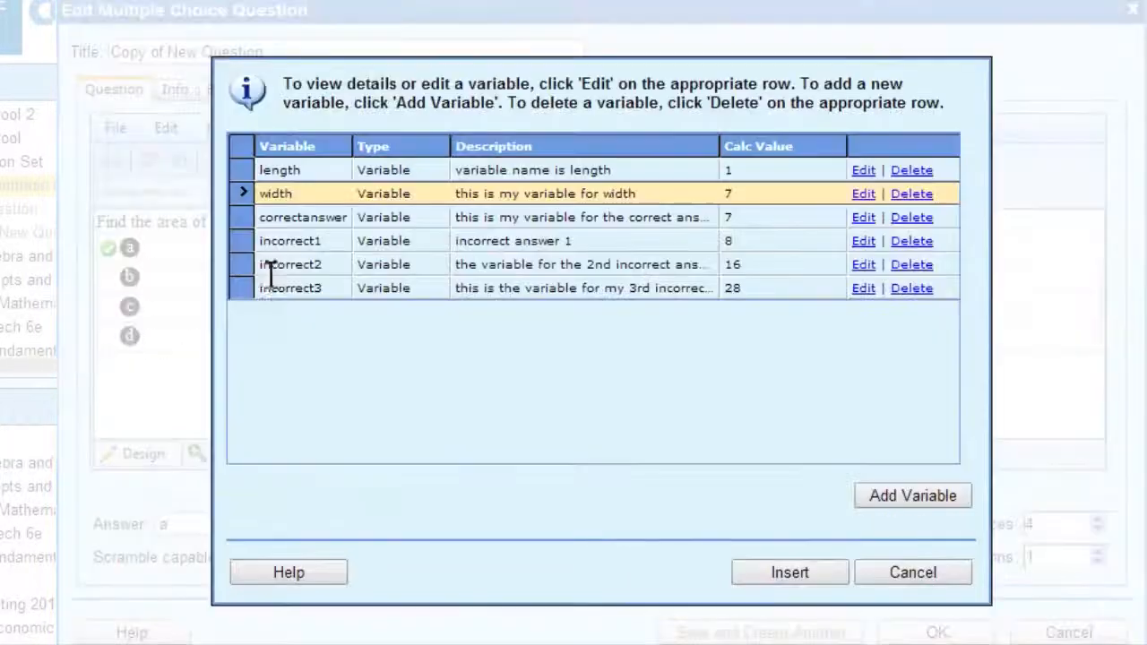
click(399, 172)
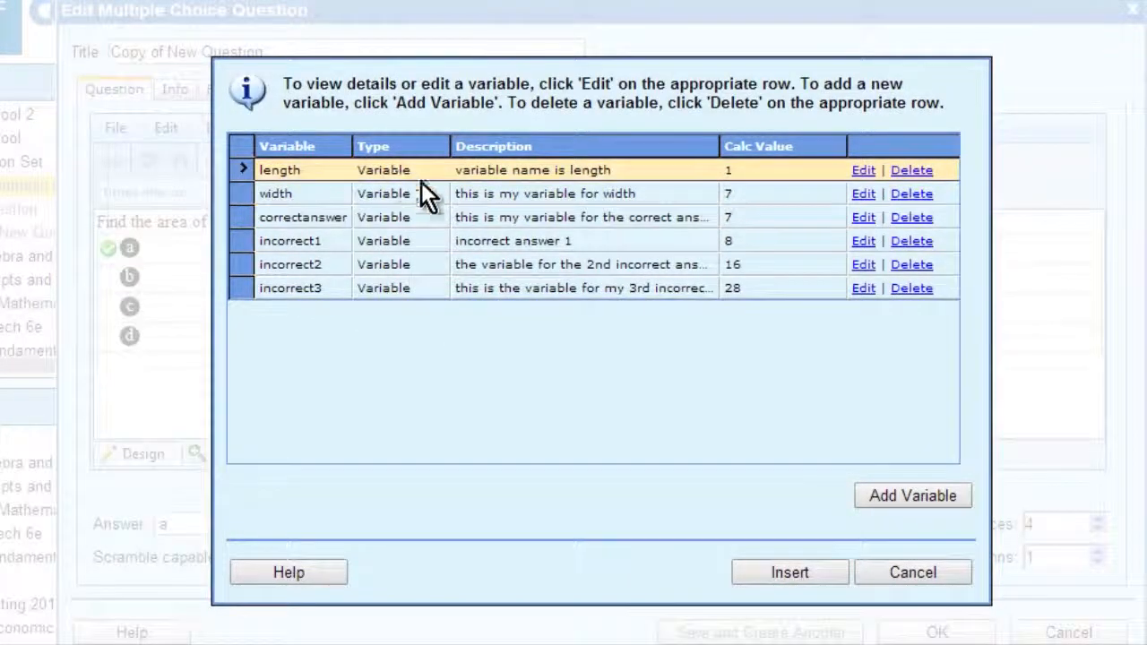
click(791, 573)
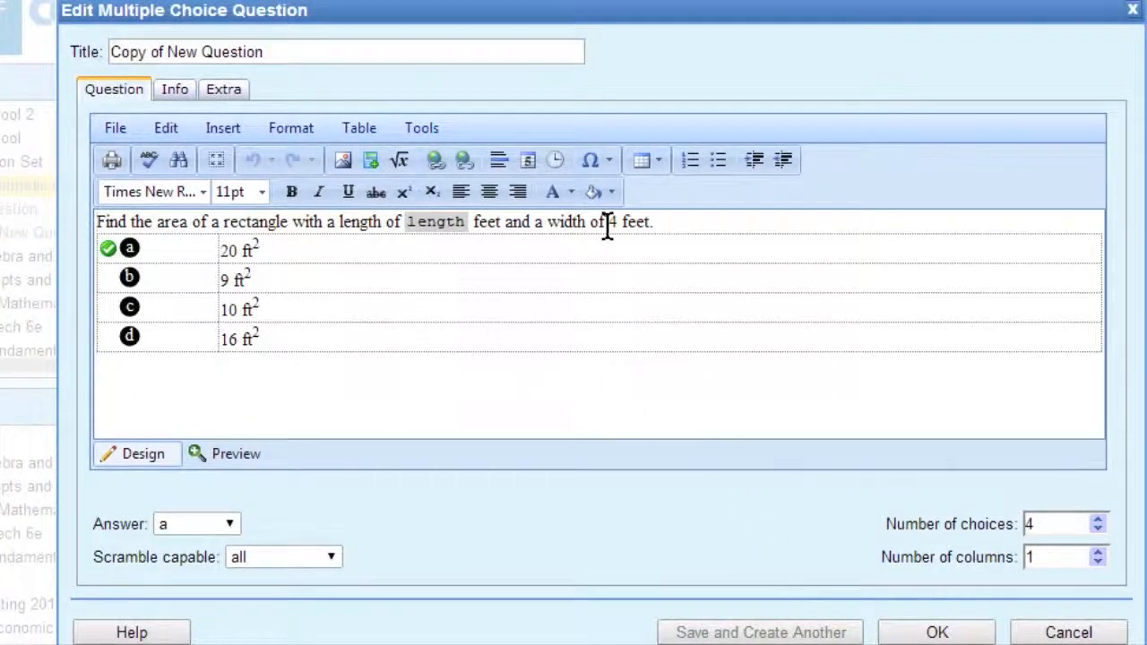
Replace the width value 4 in the question text with the width variable
drag(607, 224, 616, 223)
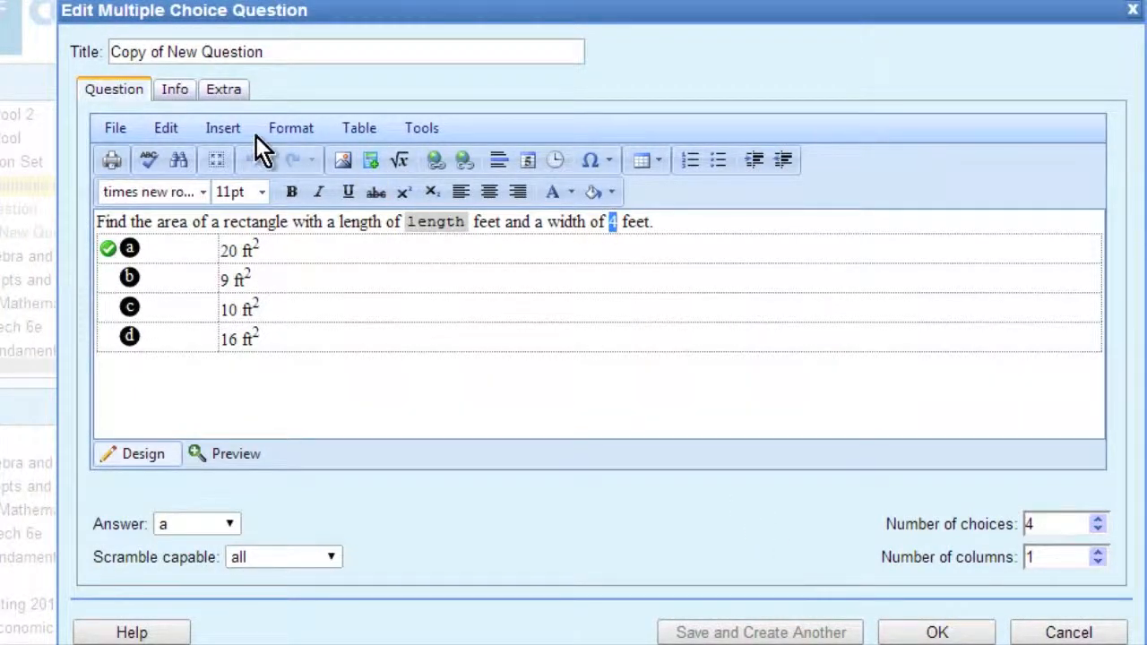
click(224, 127)
click(254, 263)
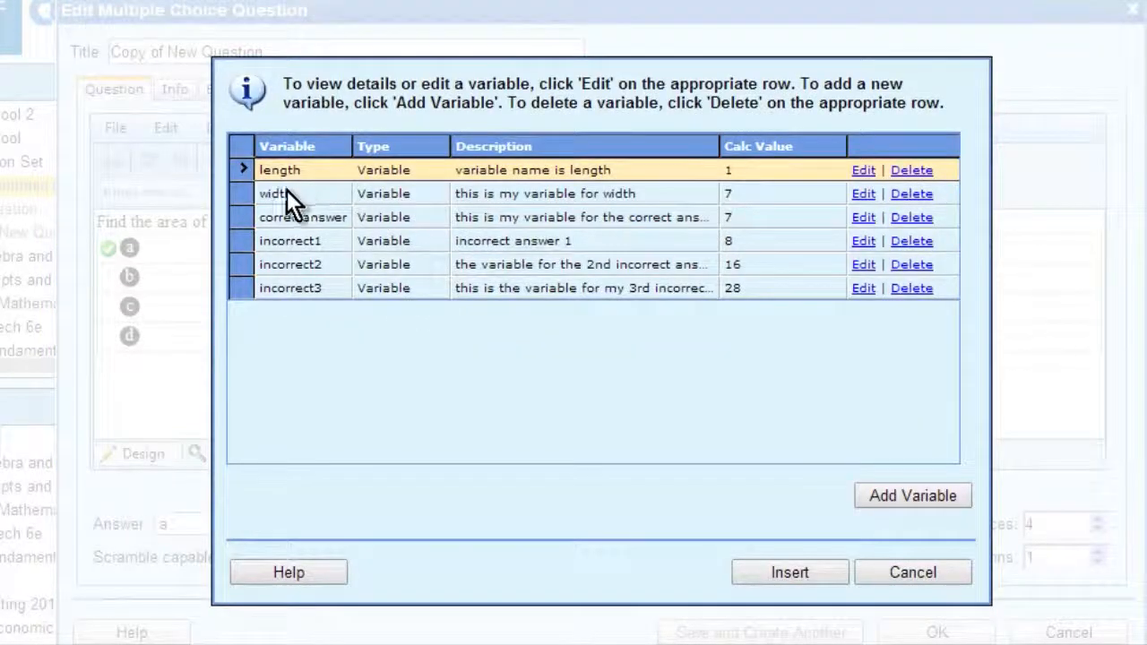
click(277, 193)
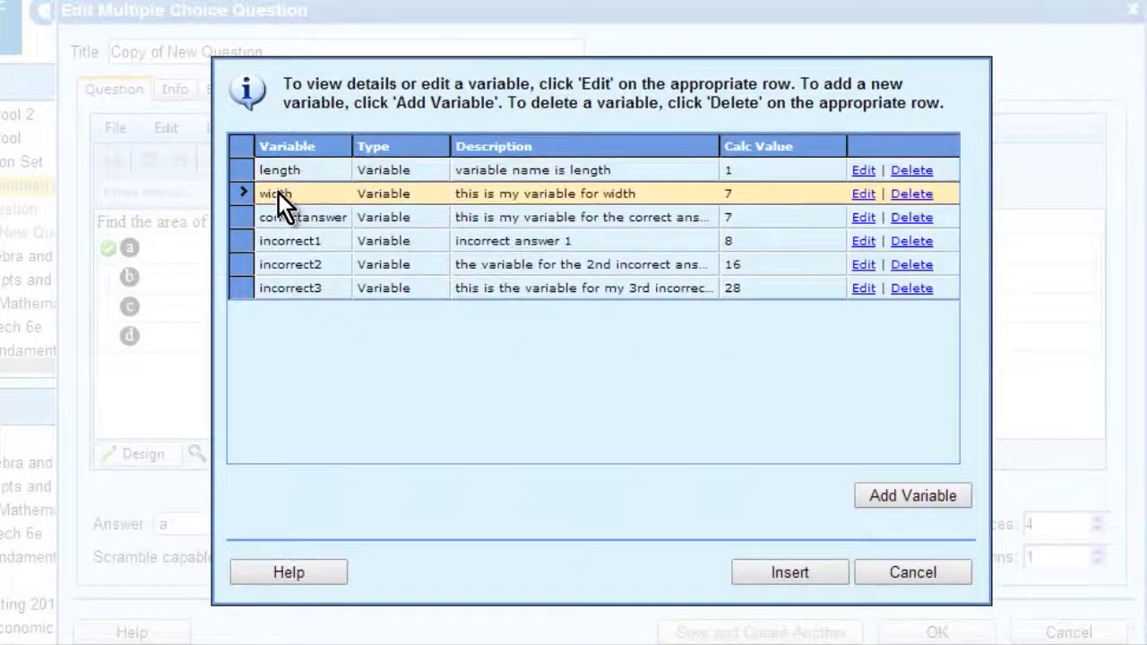
click(788, 573)
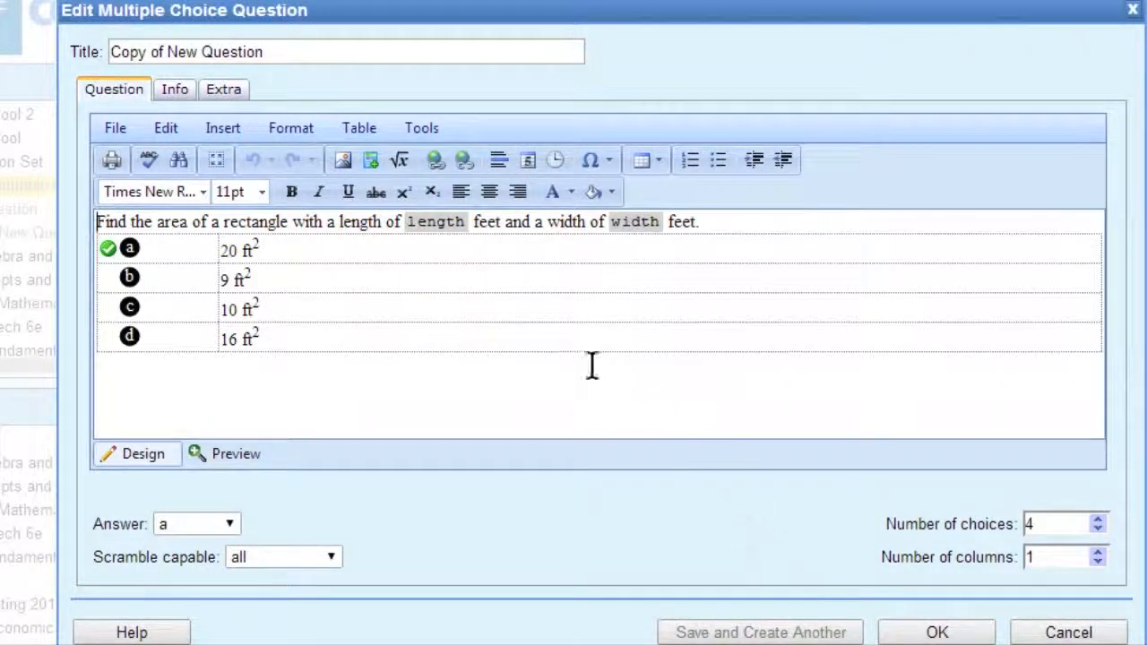
Replace the value 20 in answer choice a with the correctanswer variable
drag(220, 250, 234, 252)
click(228, 128)
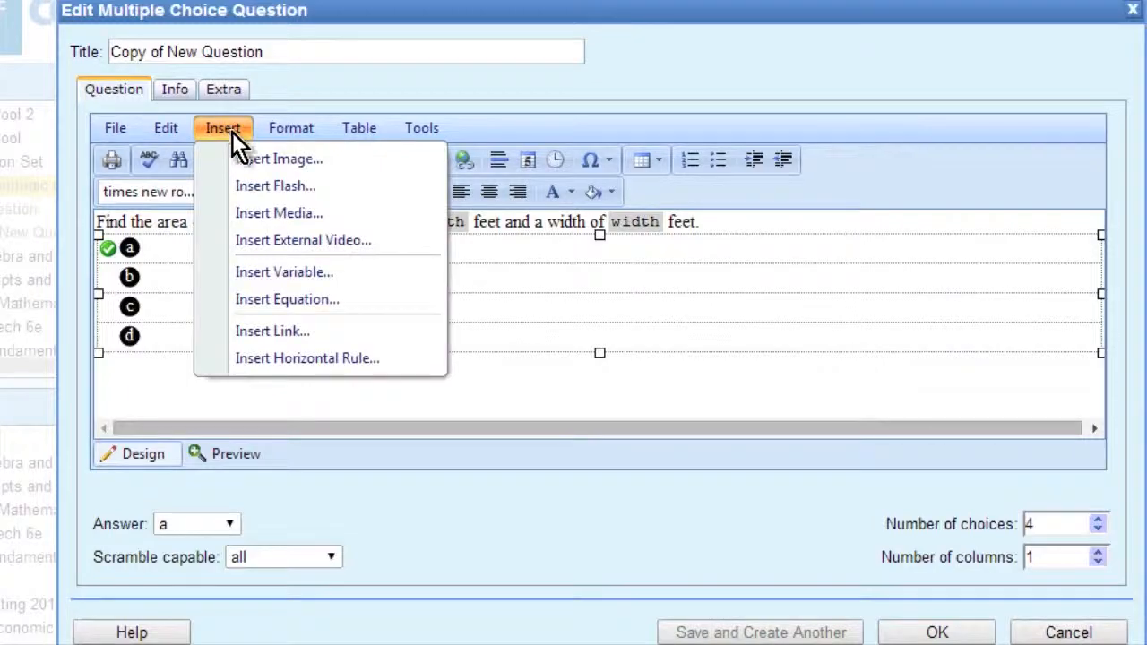
click(258, 271)
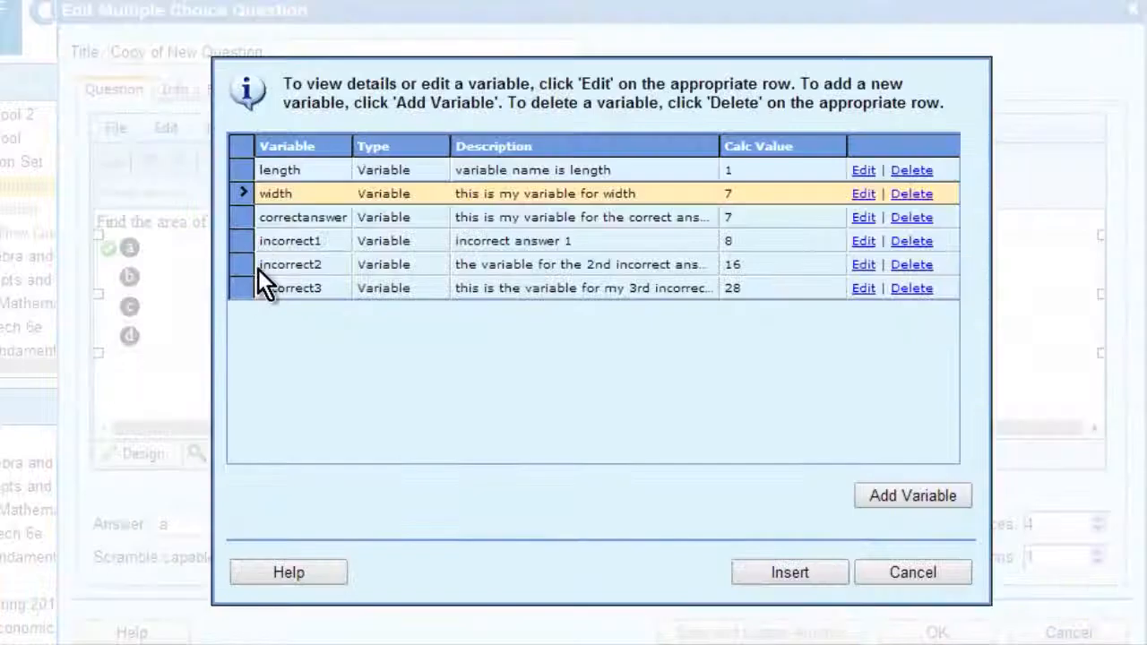
click(293, 215)
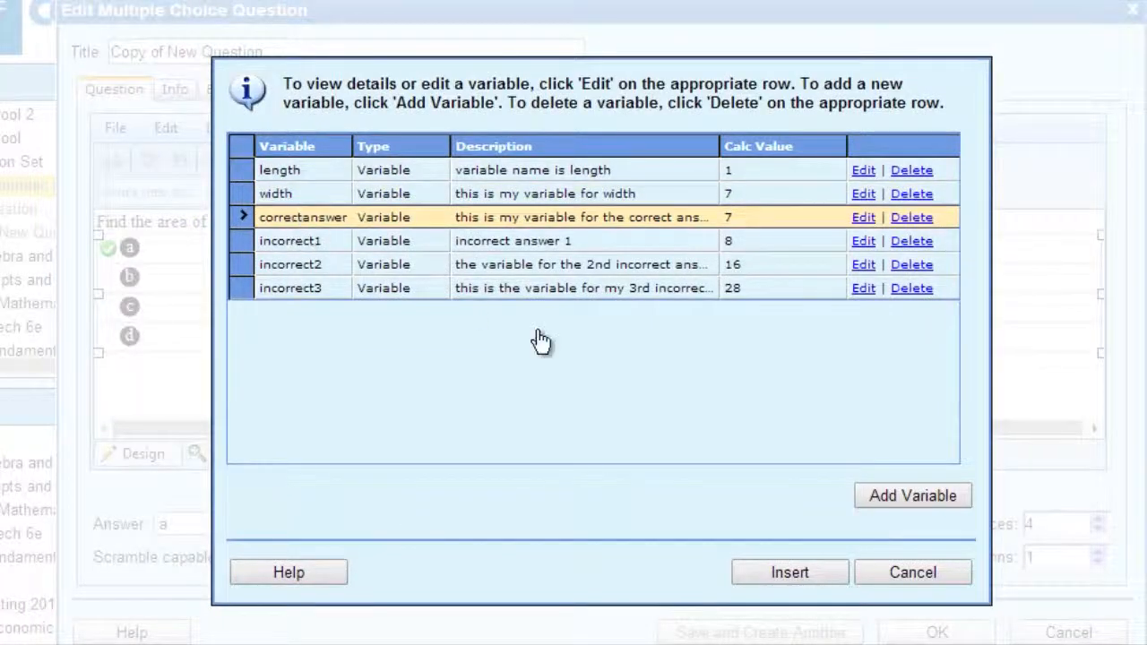
click(772, 572)
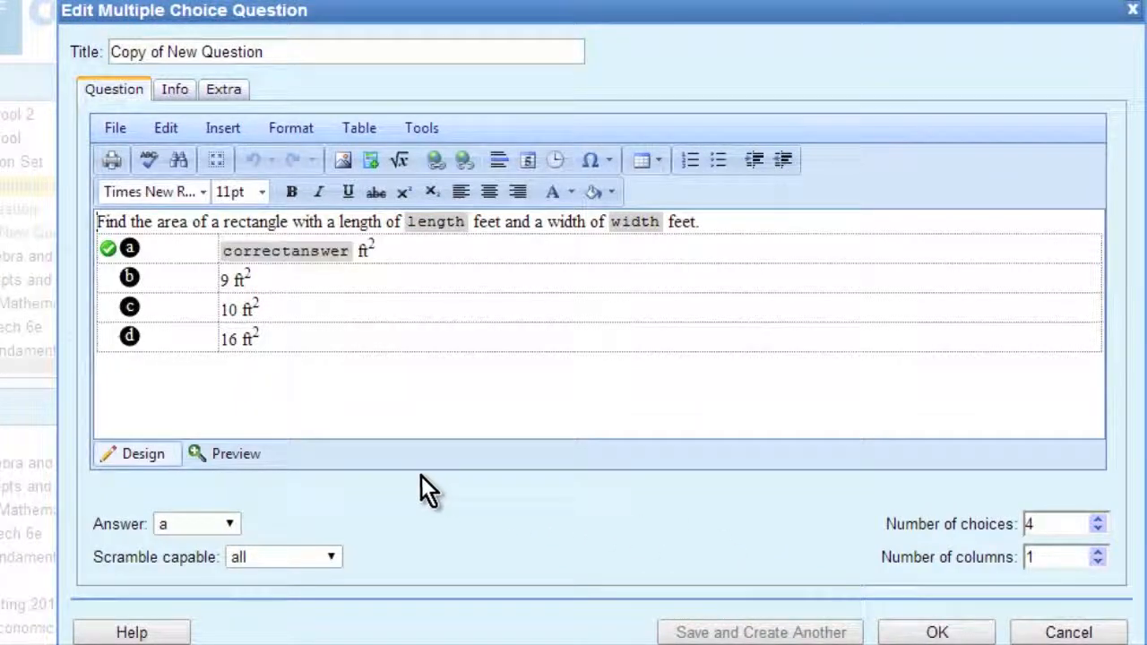
Replace the value 9 in answer choice b with the incorrect1 variable
drag(219, 280, 229, 279)
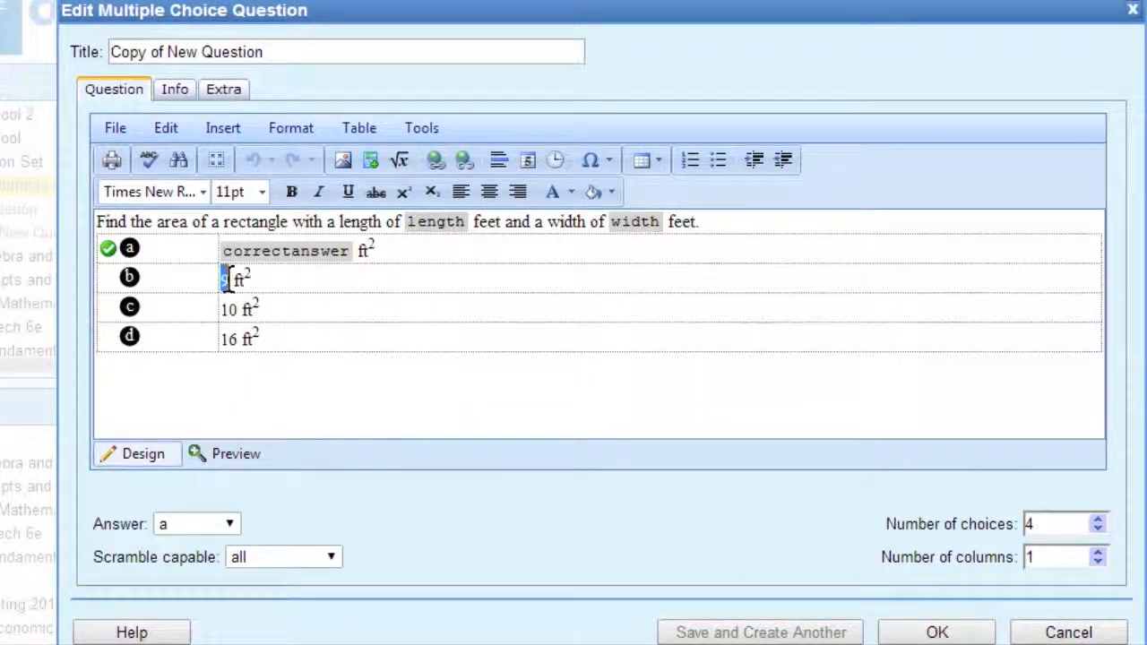
click(226, 127)
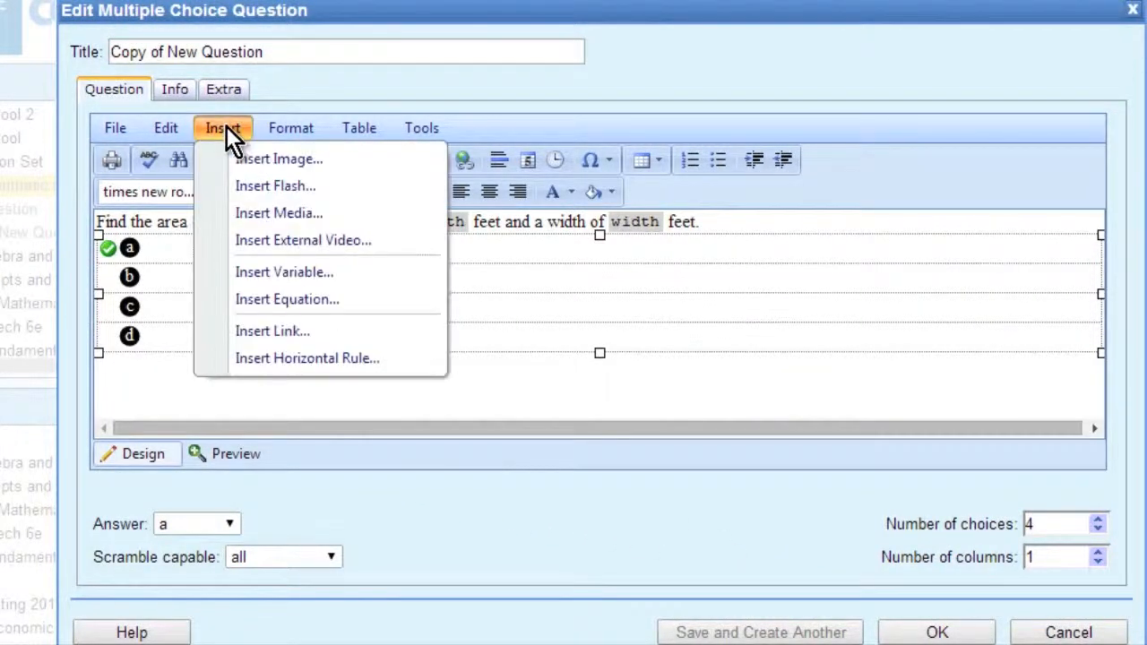
click(269, 272)
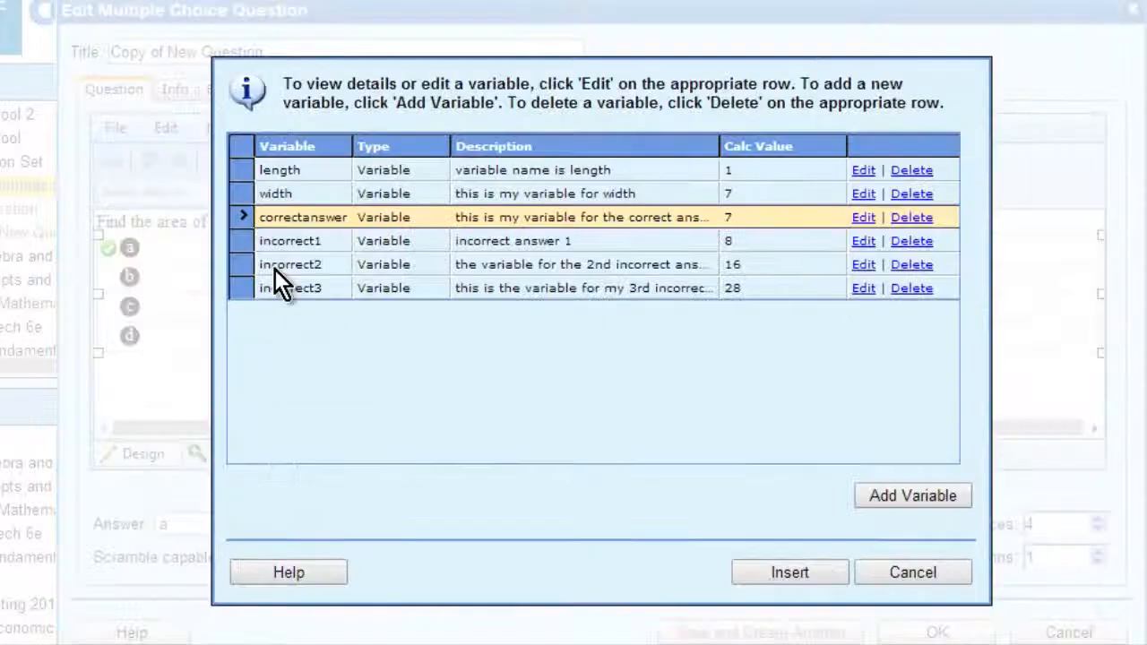
click(306, 243)
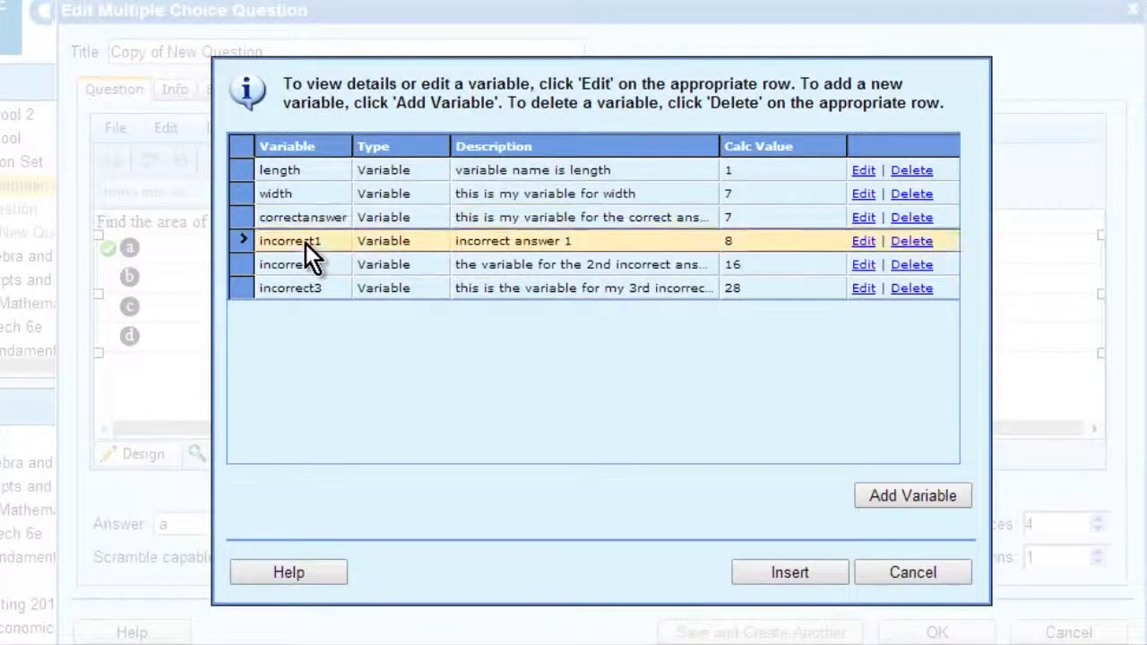
click(784, 572)
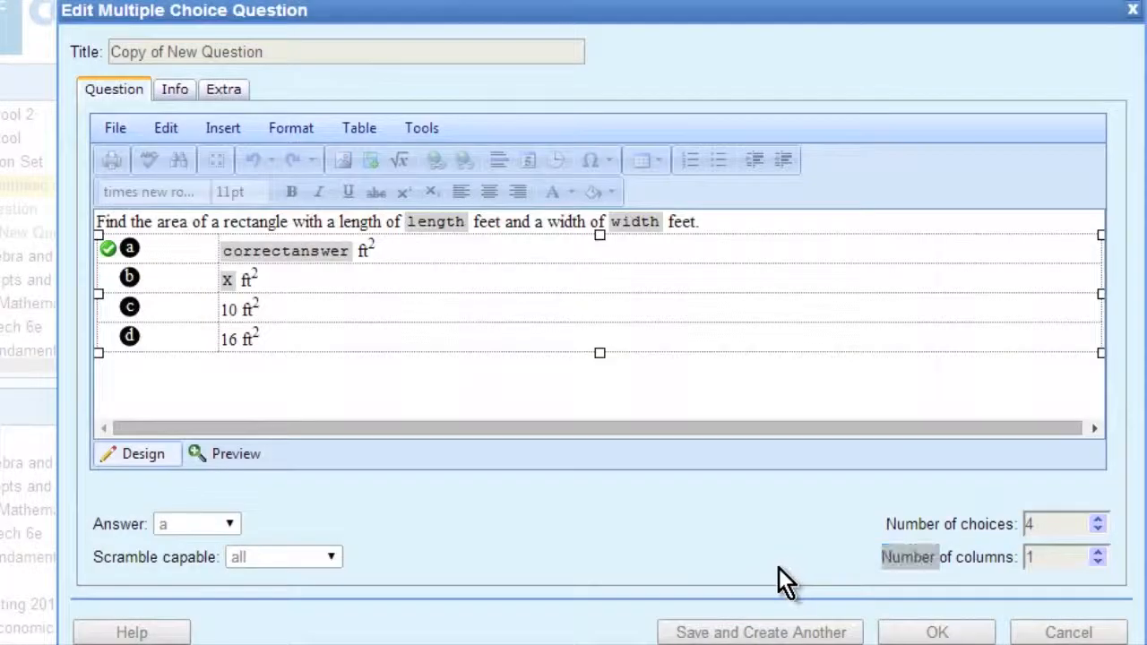
Replace the value 10 in answer choice c with the incorrect2 variable
click(226, 309)
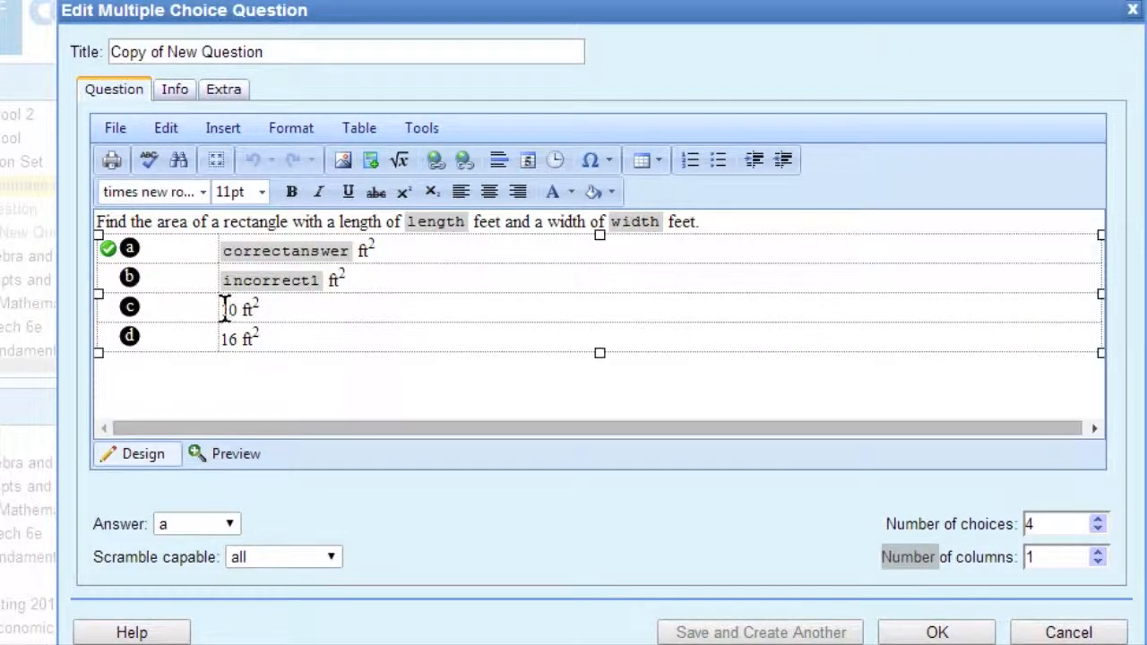
drag(224, 309, 240, 309)
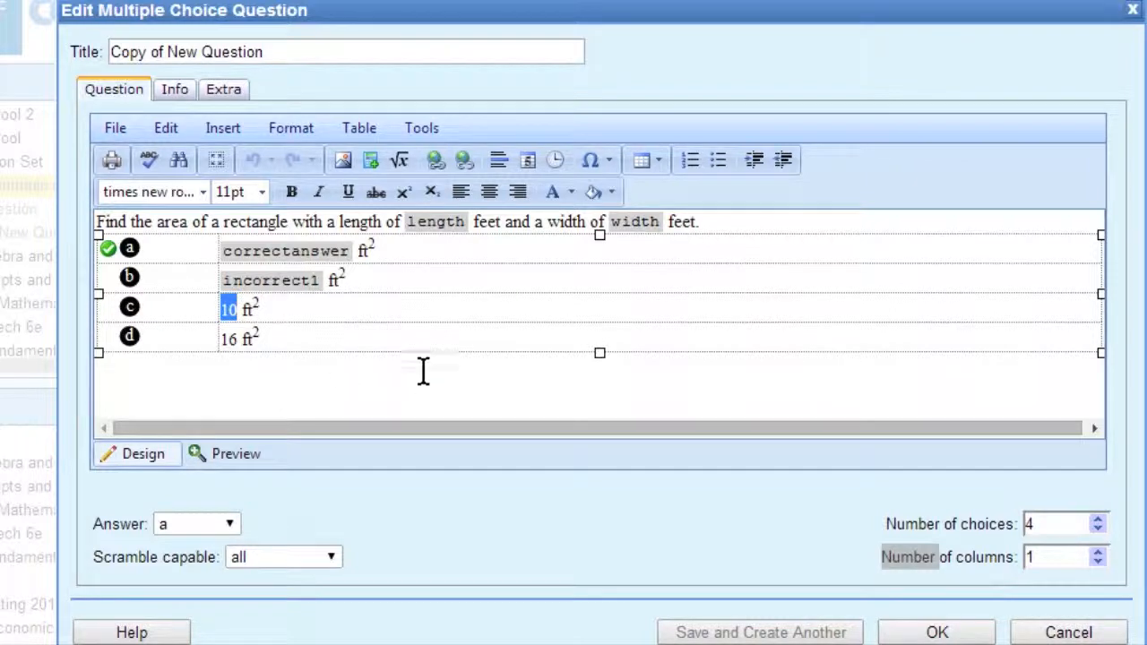
click(228, 126)
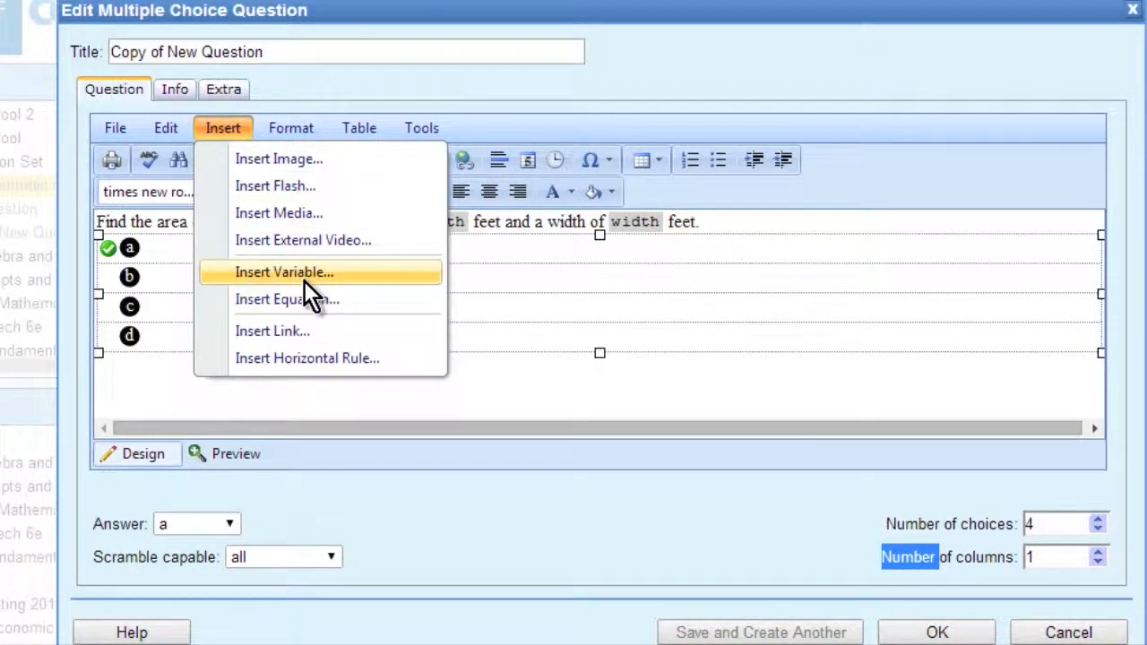
click(304, 280)
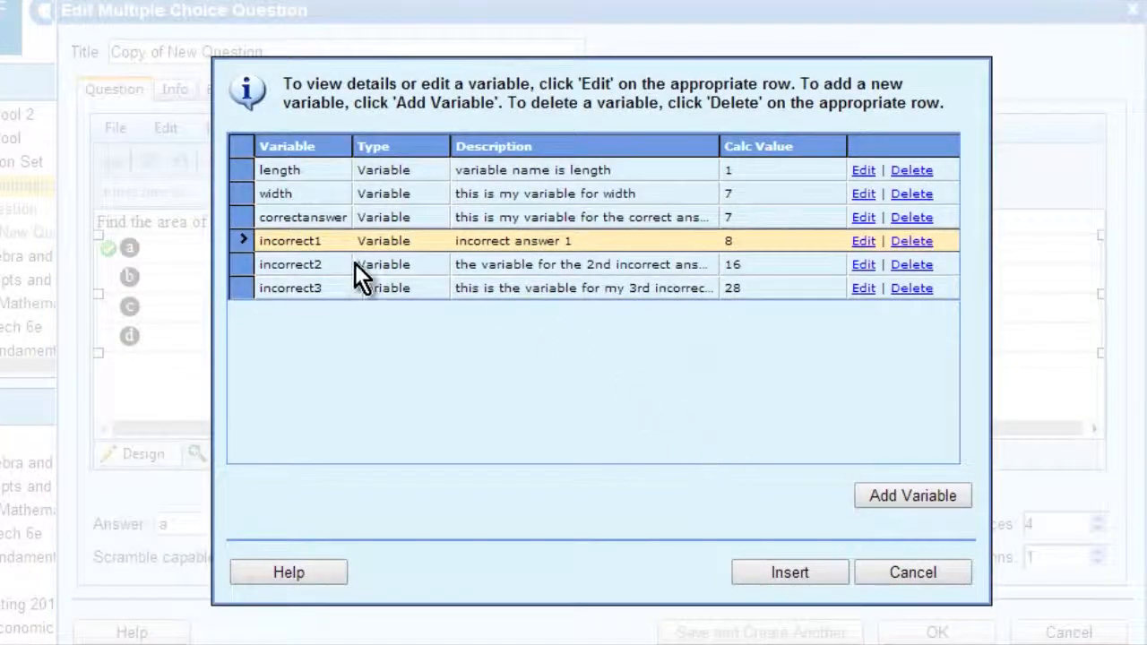
click(299, 263)
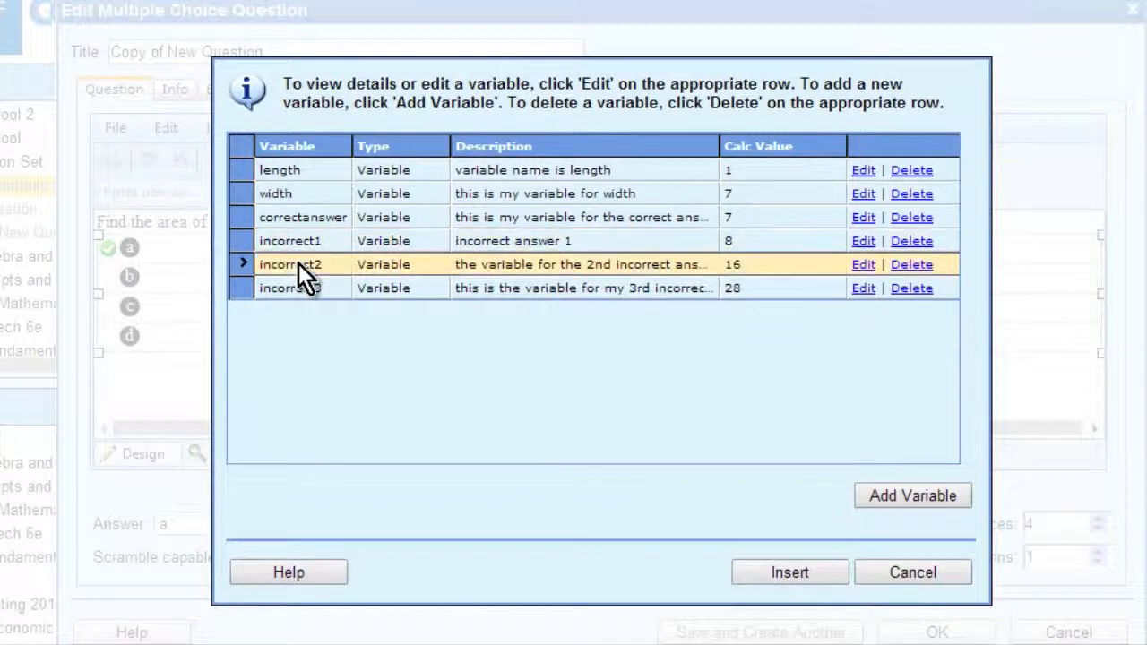
click(776, 571)
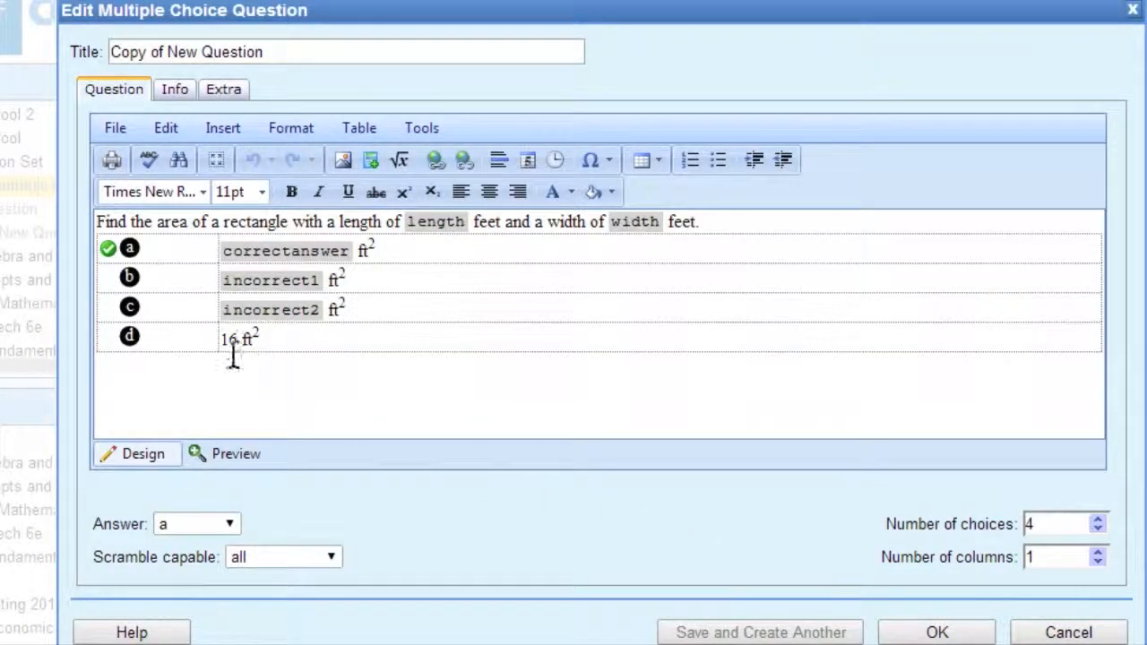
Replace the value 16 in answer choice d with the incorrect3 variable
drag(222, 339, 230, 338)
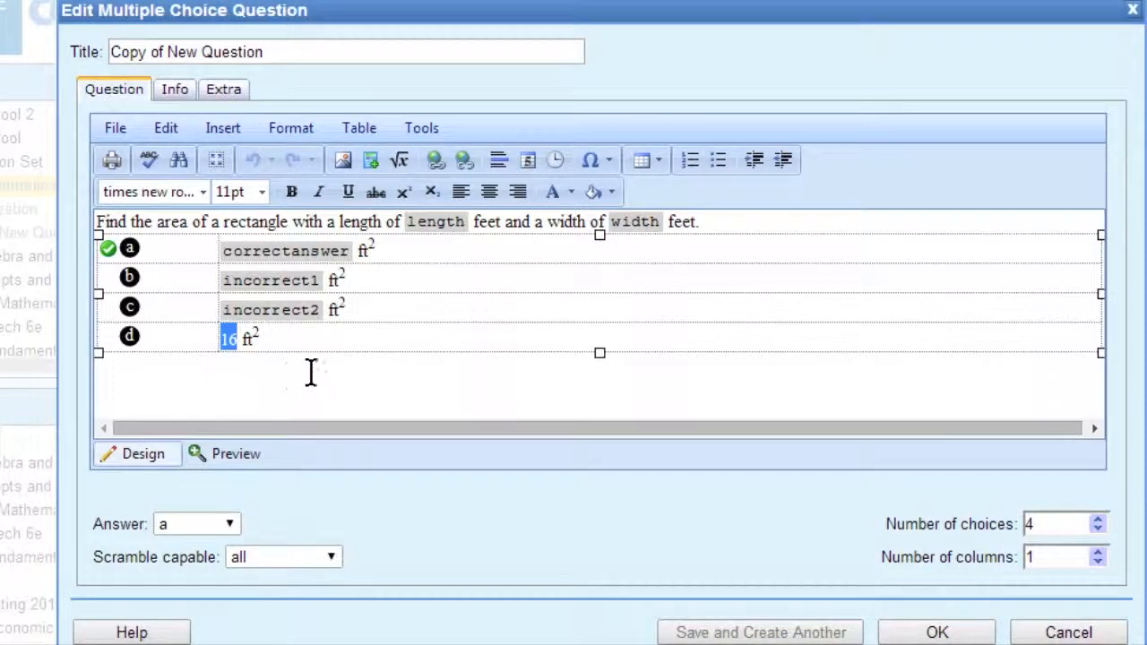
click(226, 133)
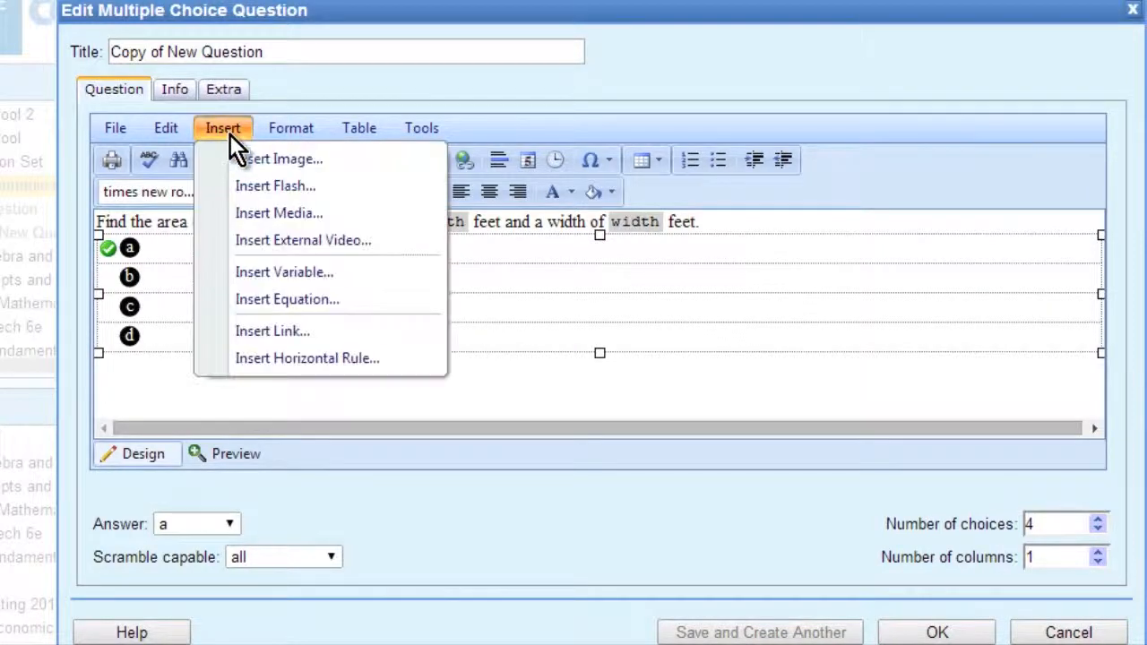
click(262, 272)
click(288, 288)
click(781, 574)
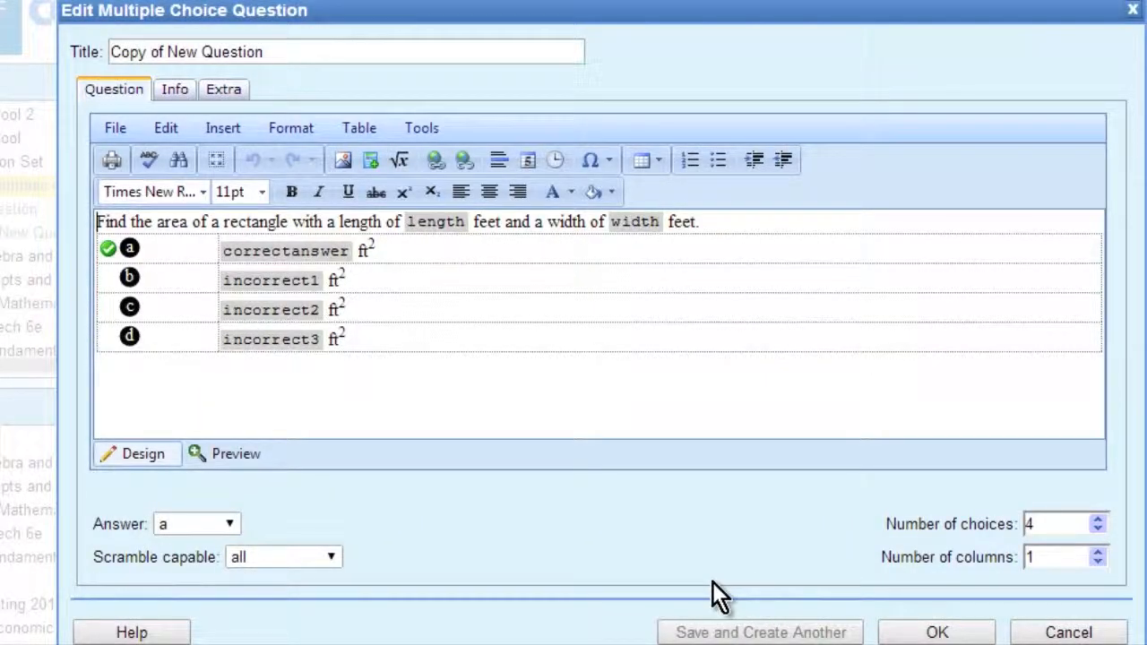
Save the edited question and recalculate all algorithms twice to generate new values
click(939, 633)
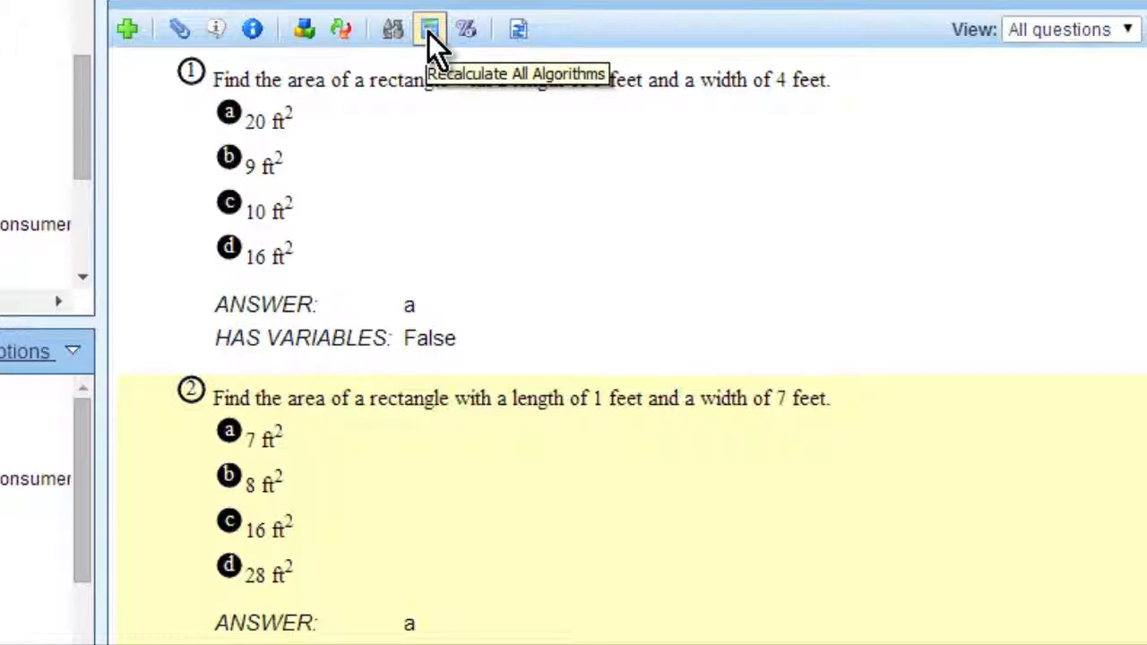
click(429, 33)
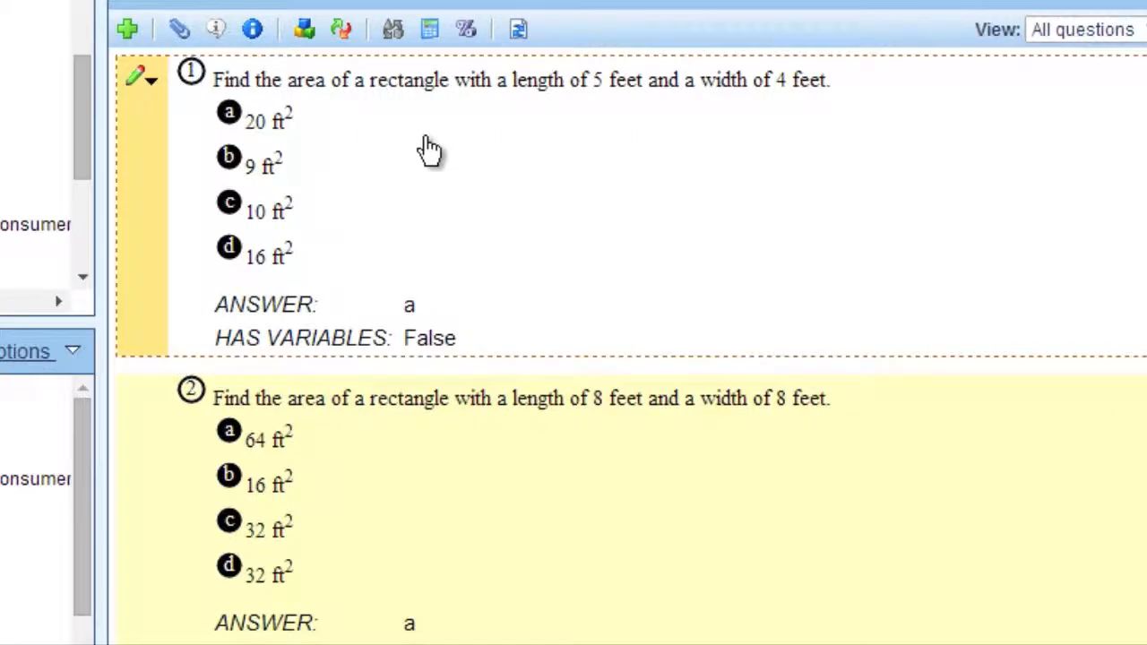
click(431, 32)
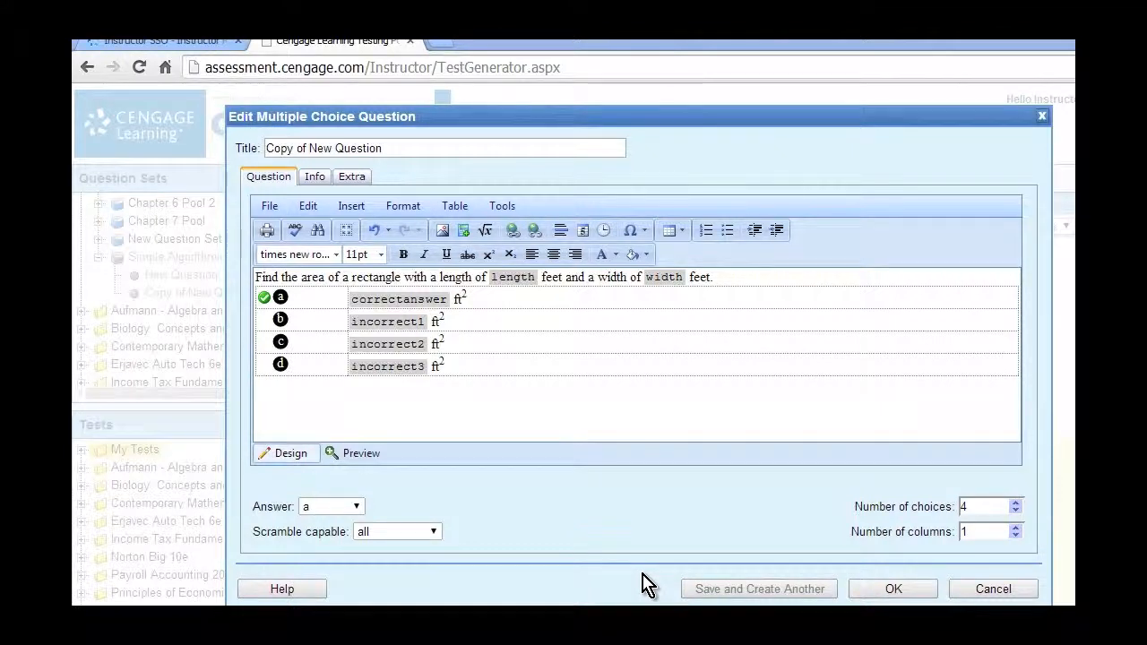
Add a new entry named notsquare to the question's variable list and set its type to Condition
click(353, 210)
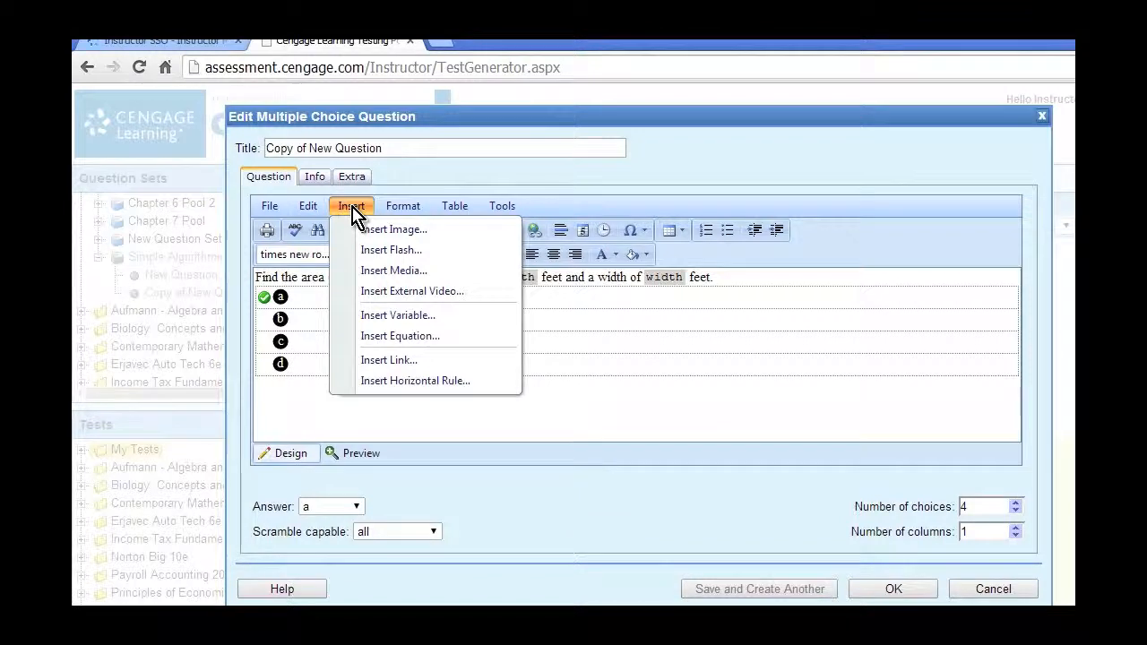
click(375, 321)
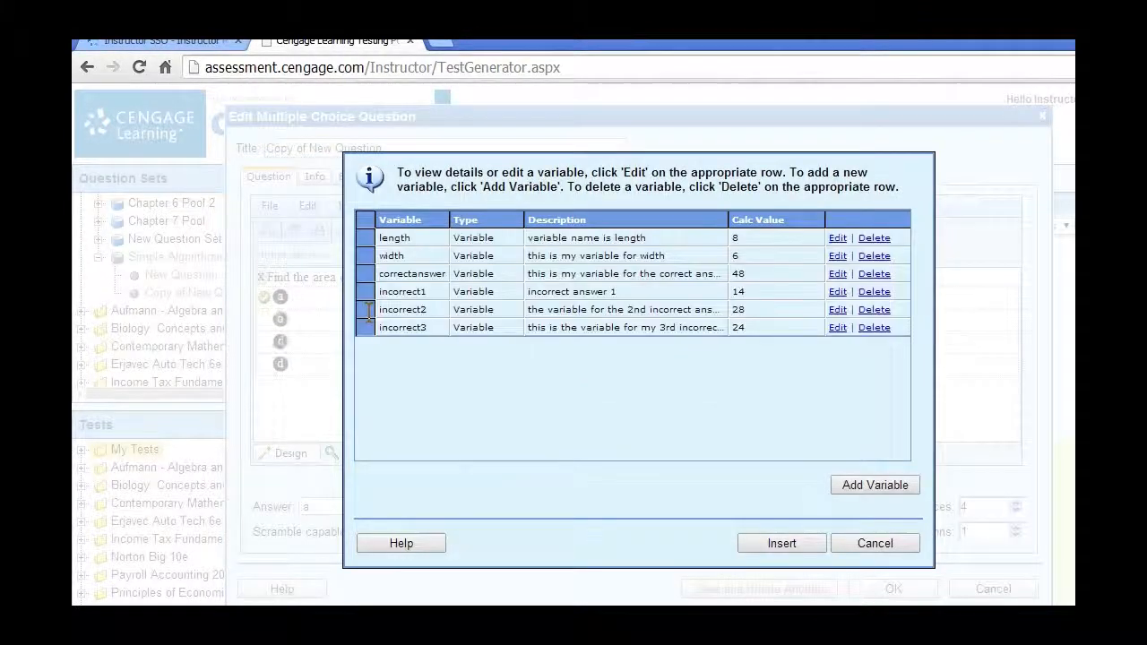
click(875, 489)
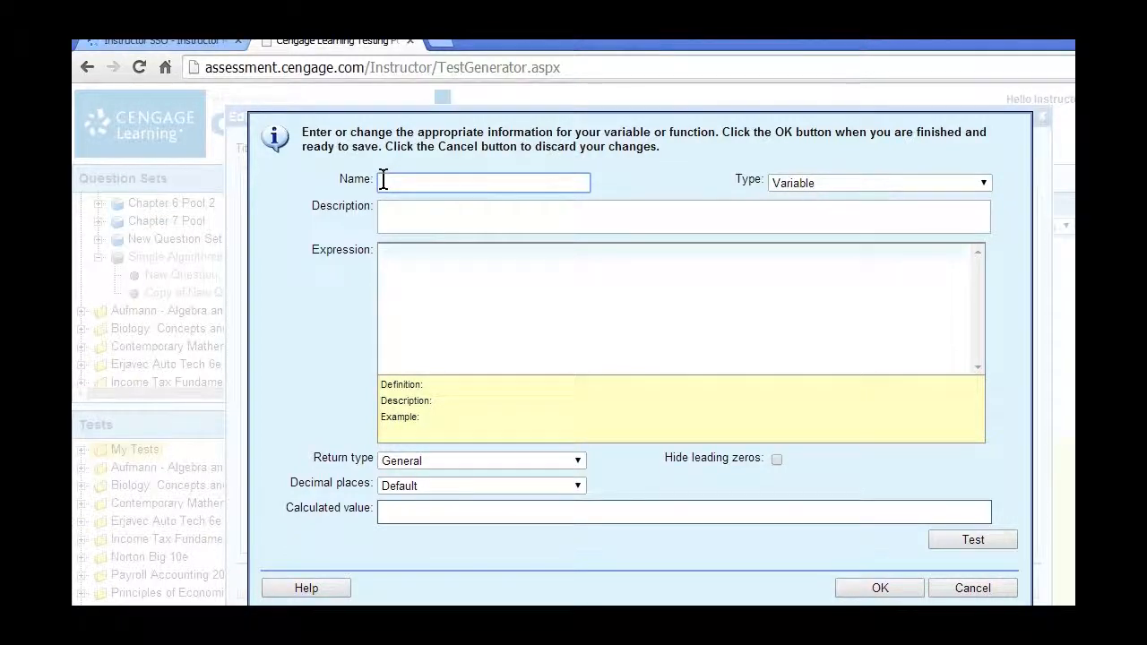
text(notsquare)
click(985, 183)
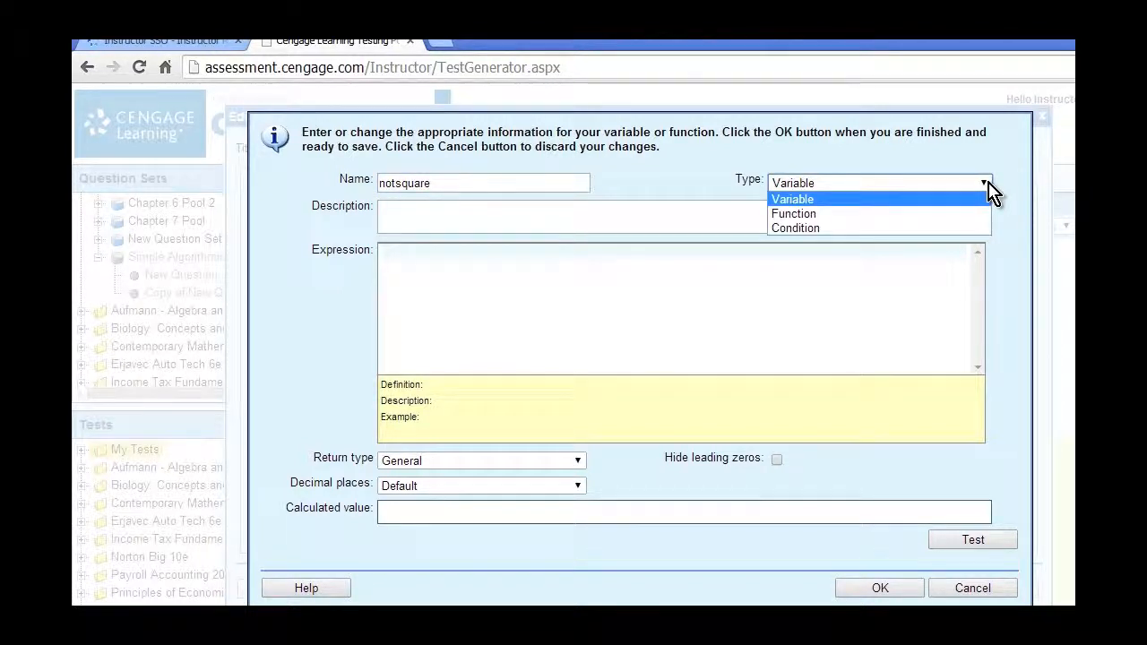
click(794, 229)
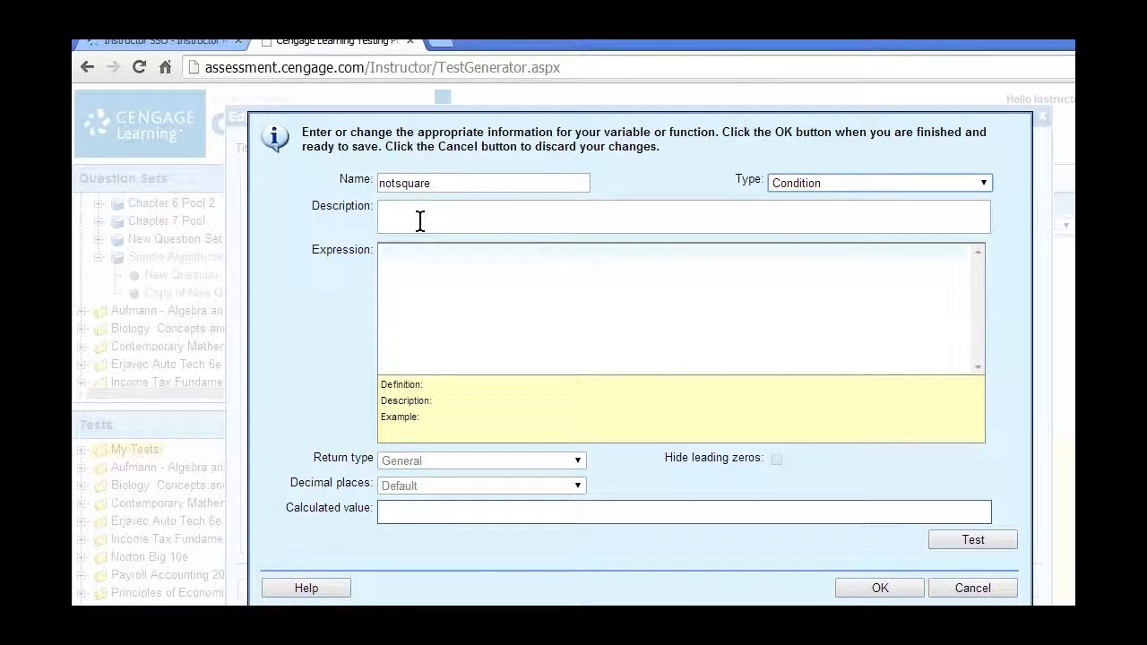
Enter the expression length <> width for the notsquare condition, then test and save it
click(384, 253)
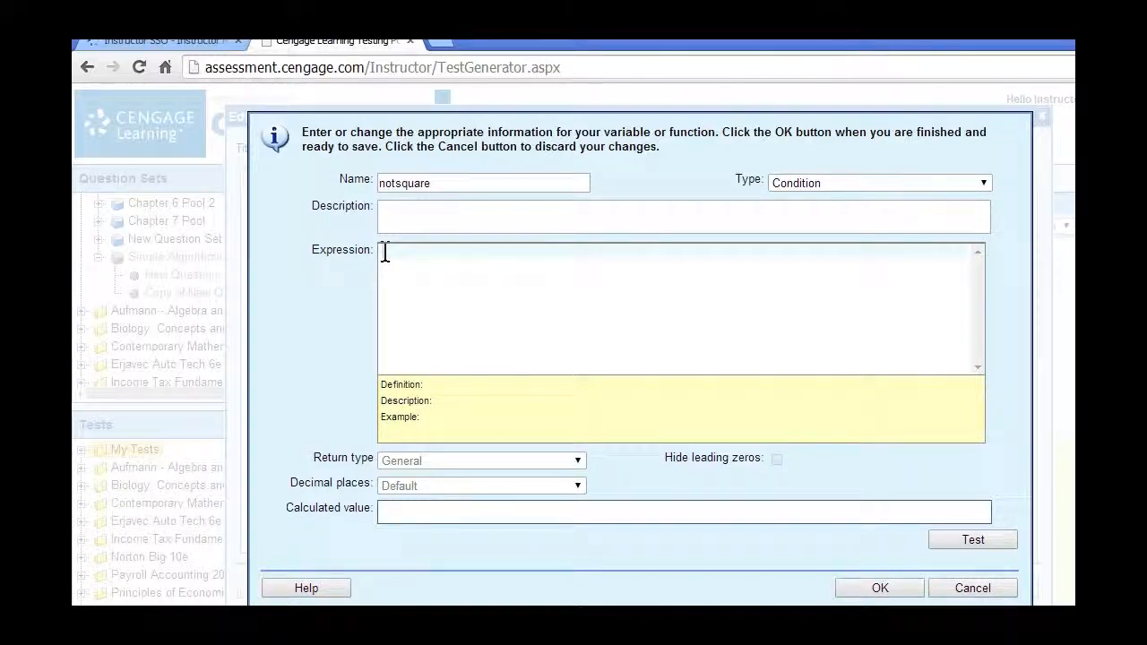
text(length <> )
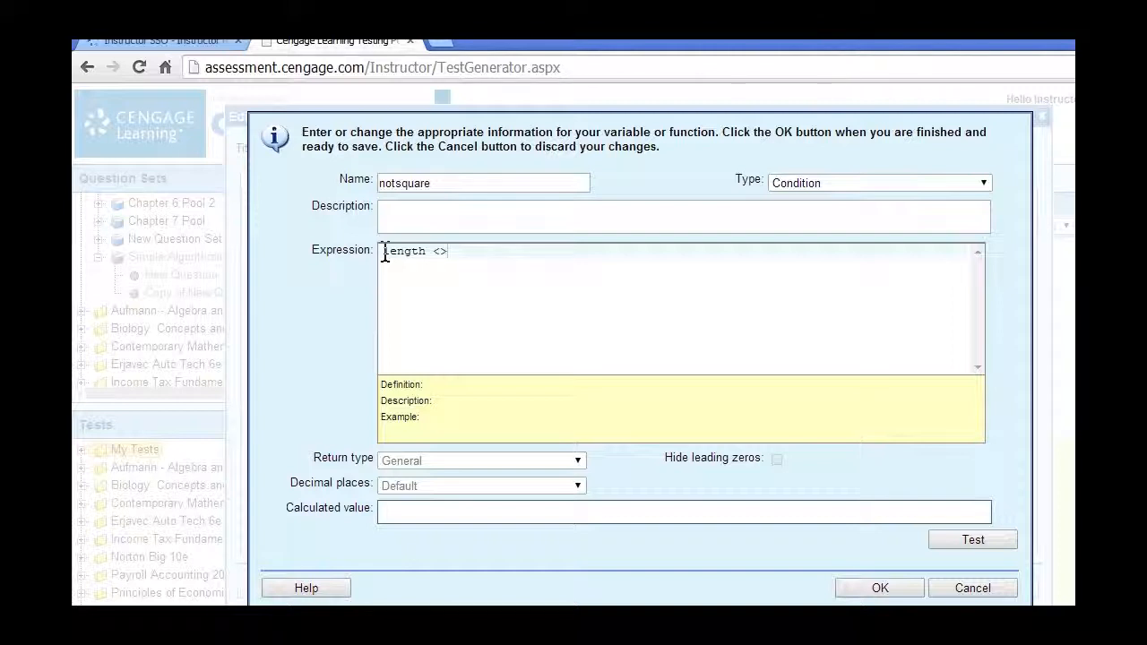
text(width)
click(971, 543)
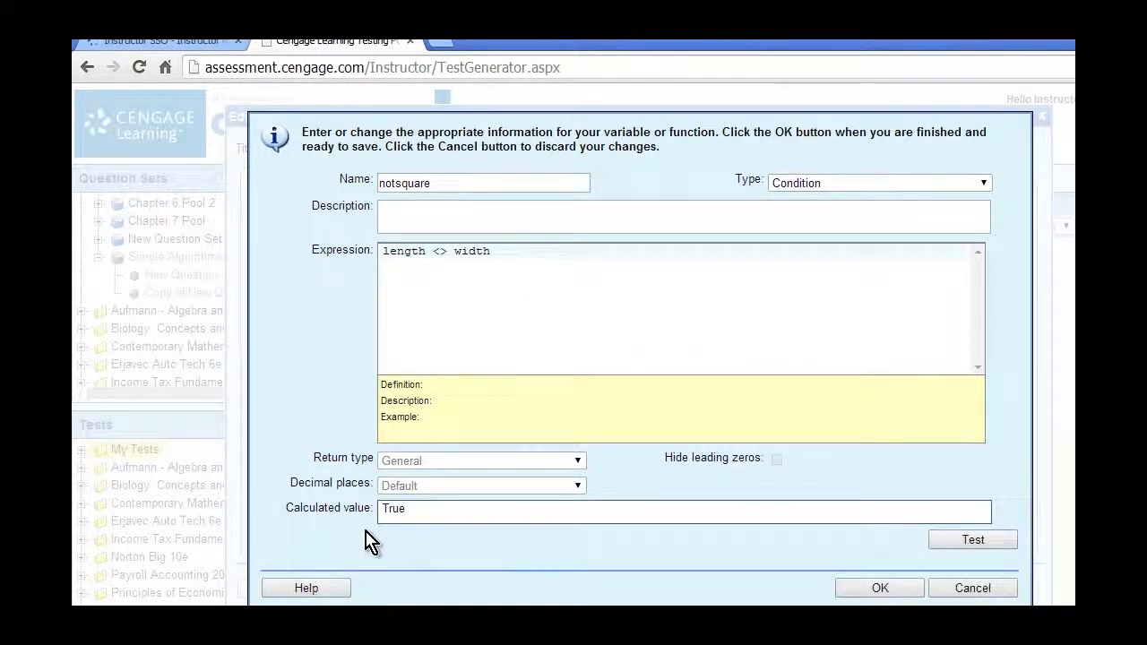
click(878, 592)
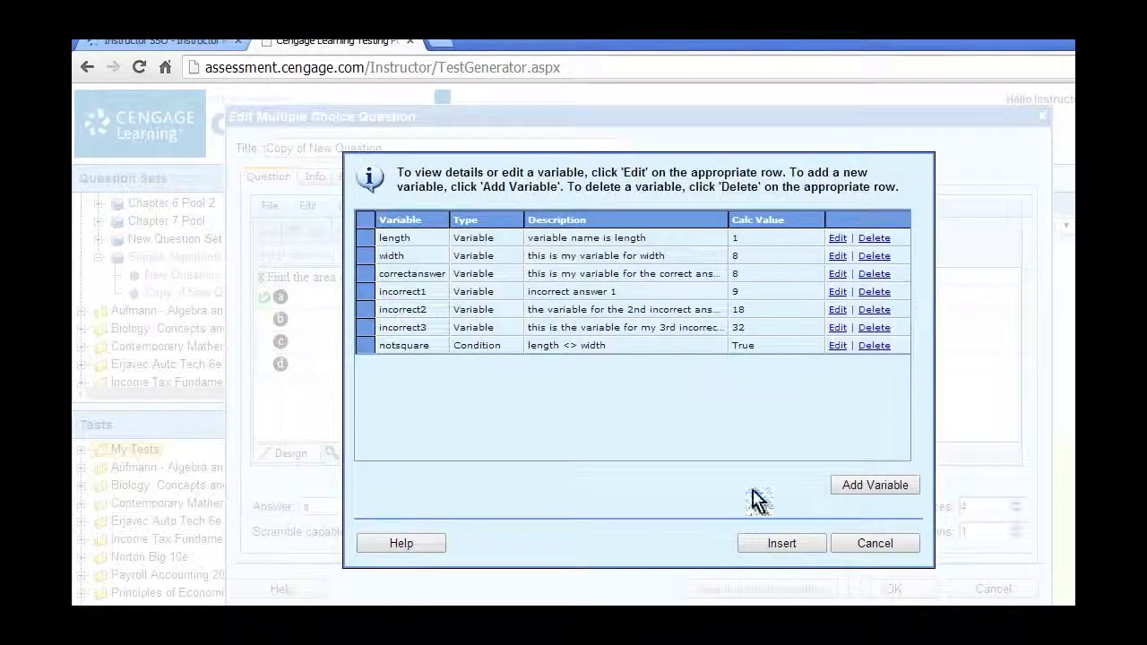
Add another entry named uniquechoices to the variable list and set its type to Condition
click(860, 502)
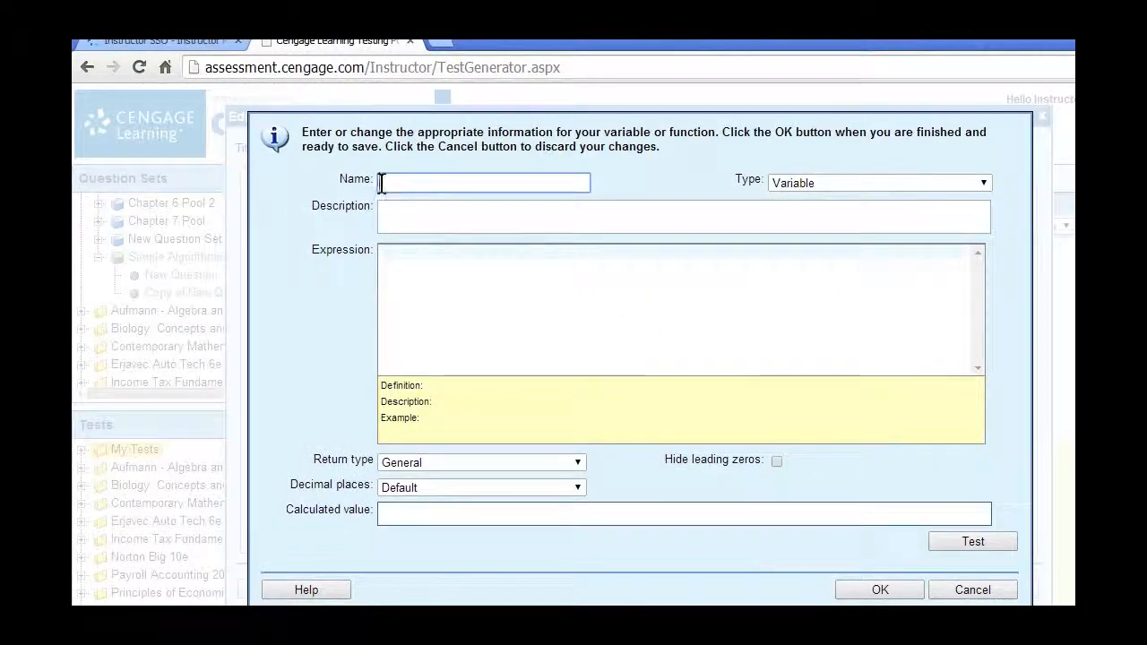
text(uniquechoices)
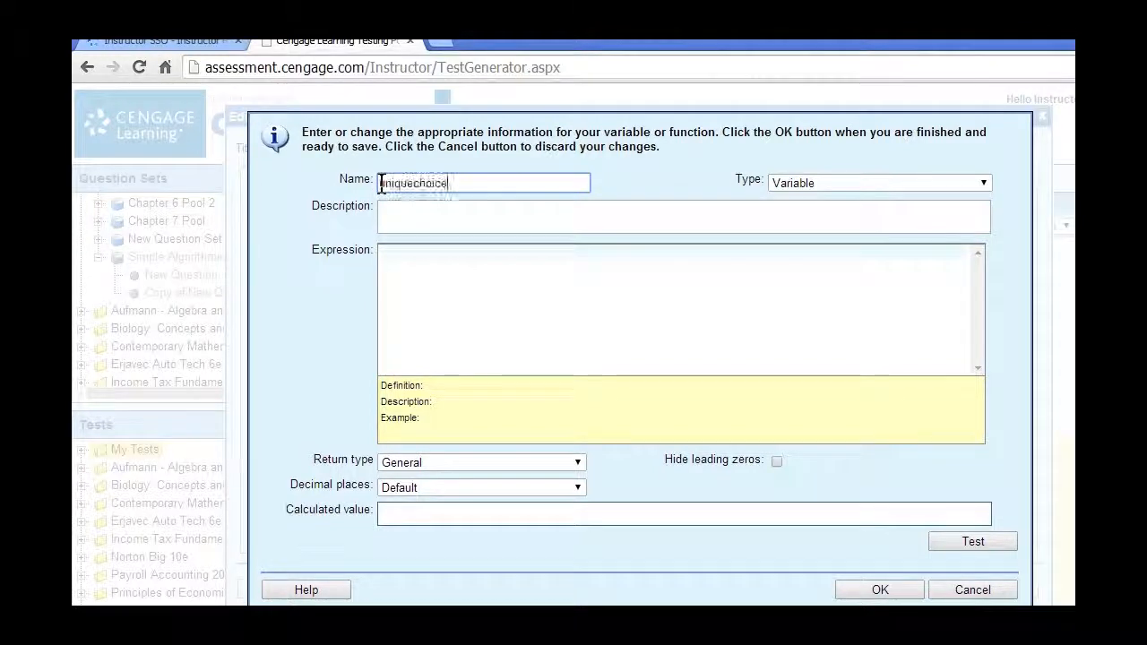
click(983, 184)
click(829, 228)
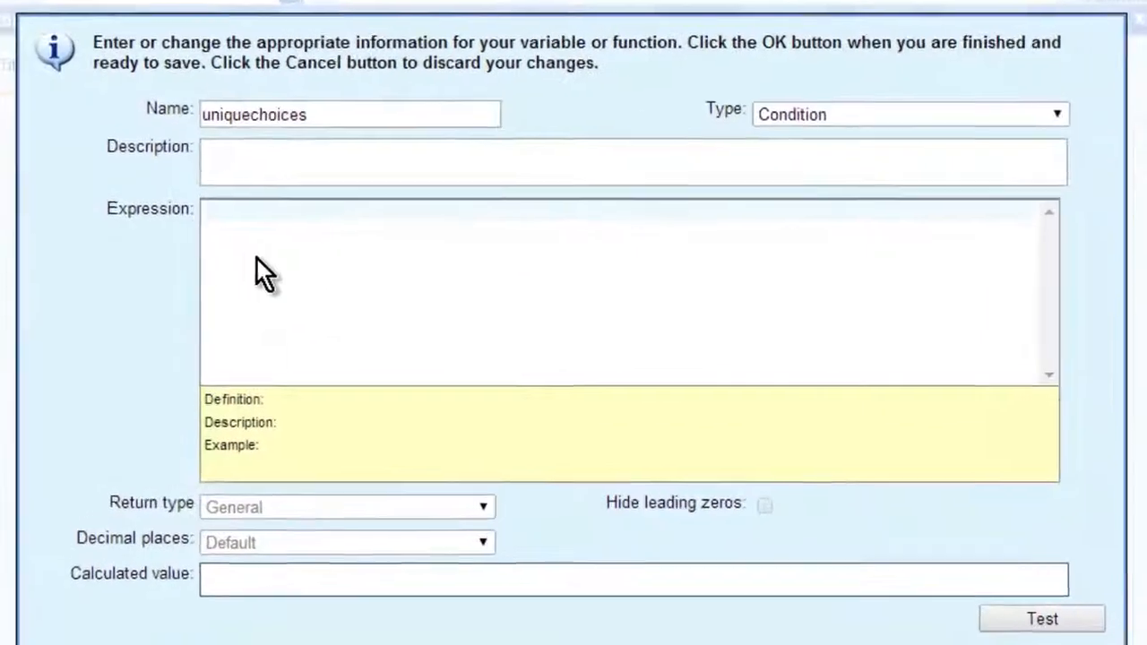
Enter the expression Isunique(correctanswer, incorrect1, incorrect2,incorrect3) for the uniquechoices condition, then test and save it
click(363, 313)
text(isu)
click(260, 238)
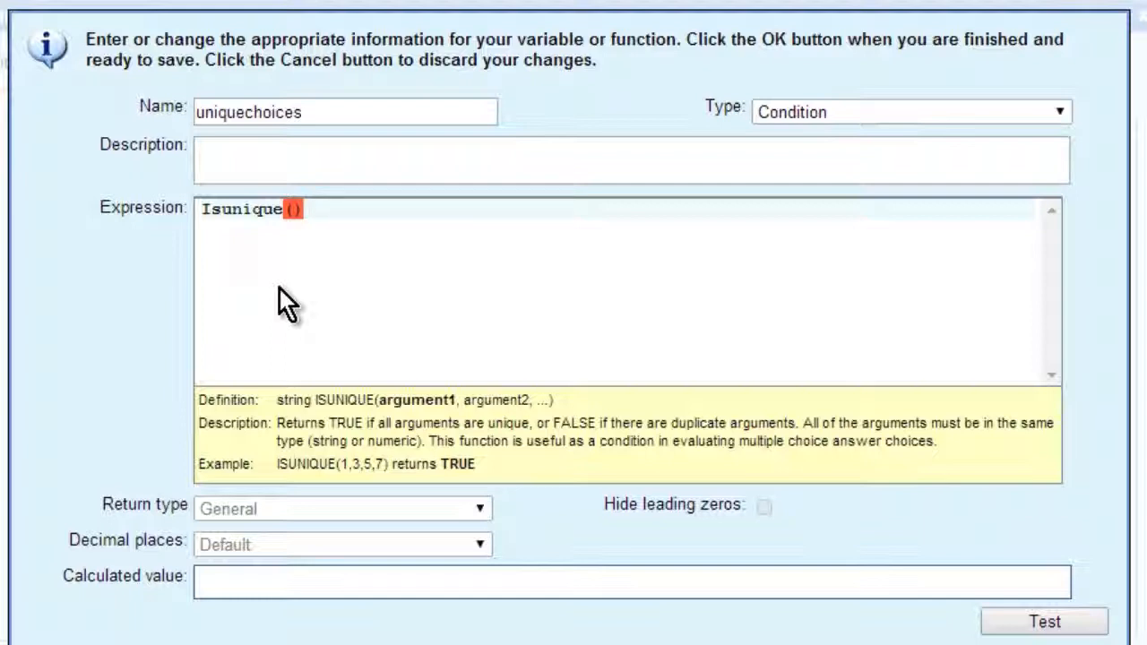
text(corr)
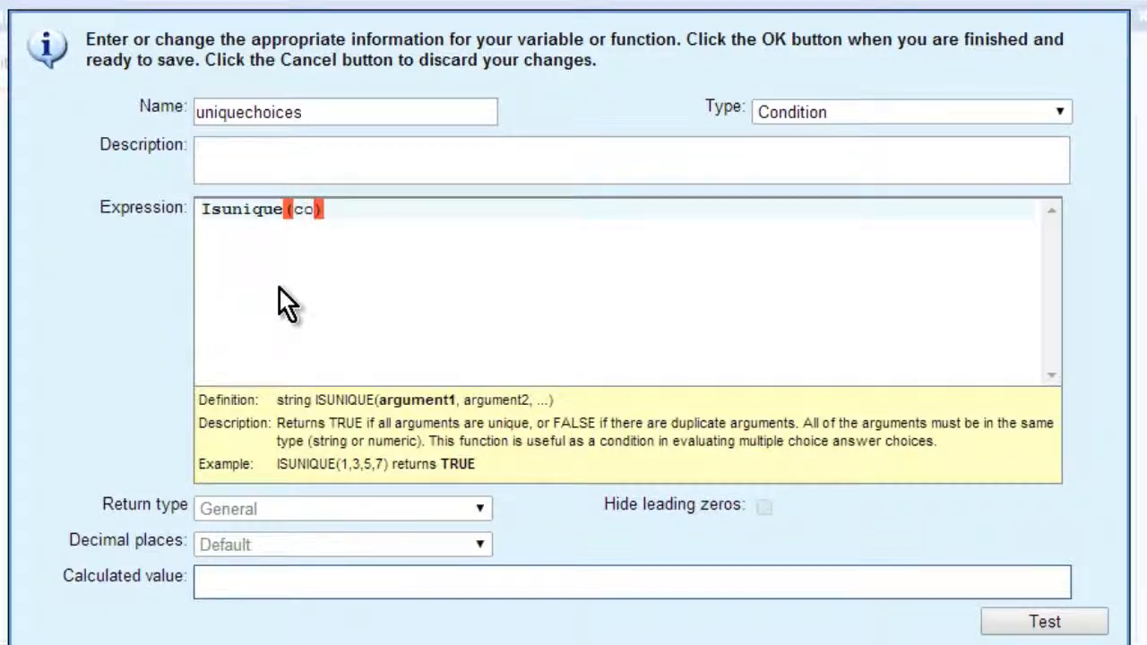
text(ectanswer)
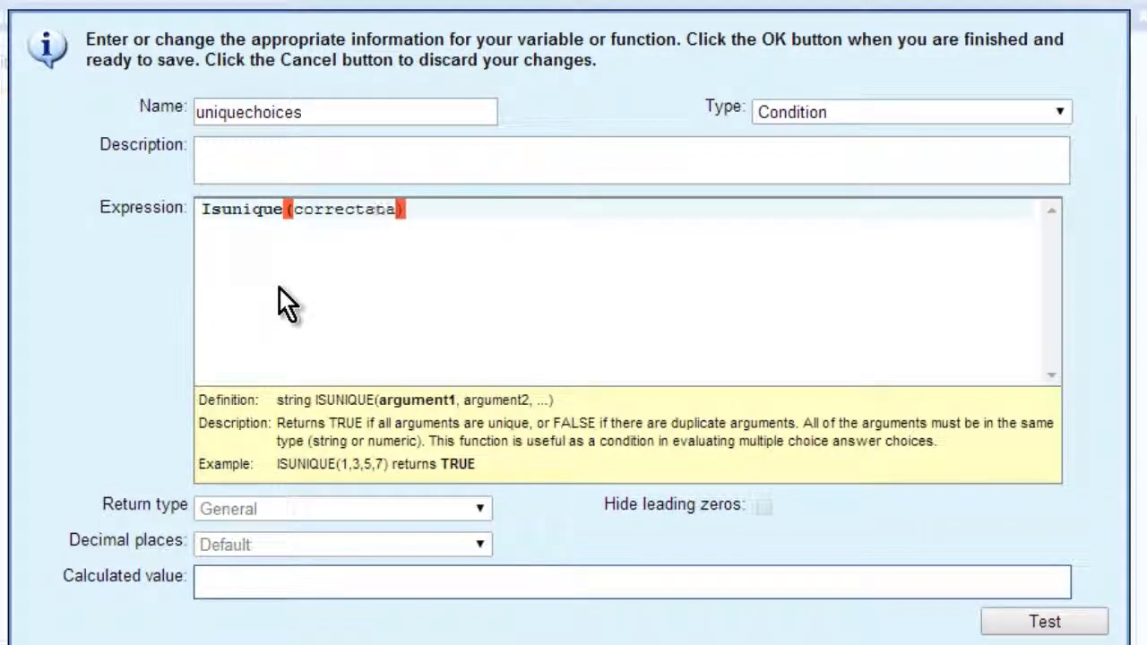
text(, inco)
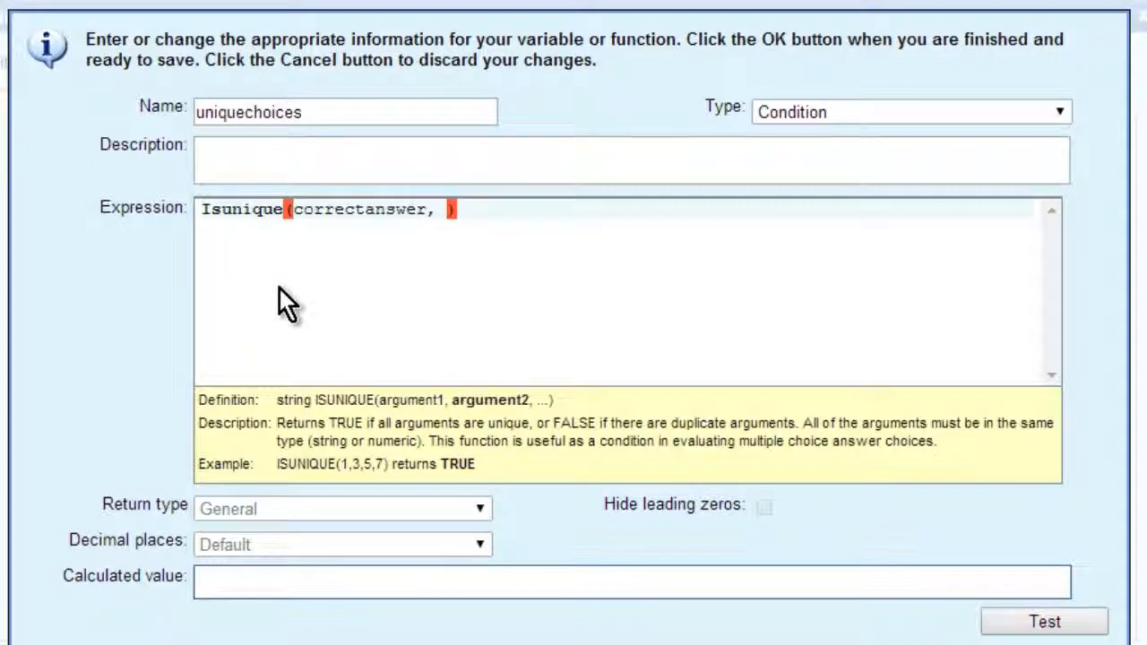
text(rrect1)
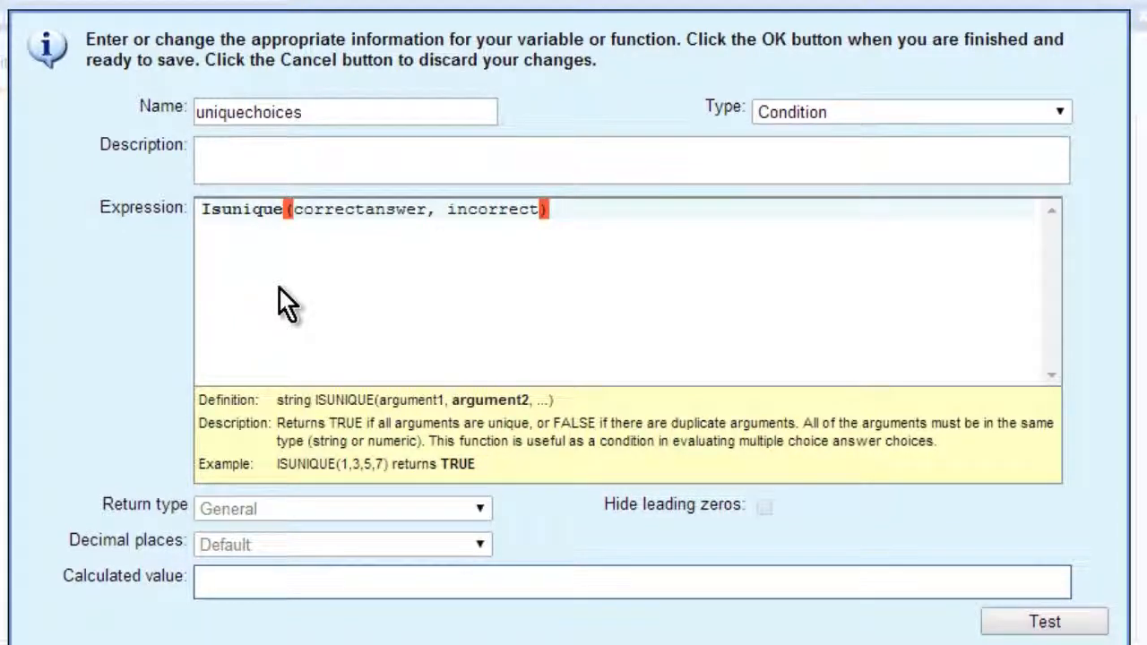
text(, in)
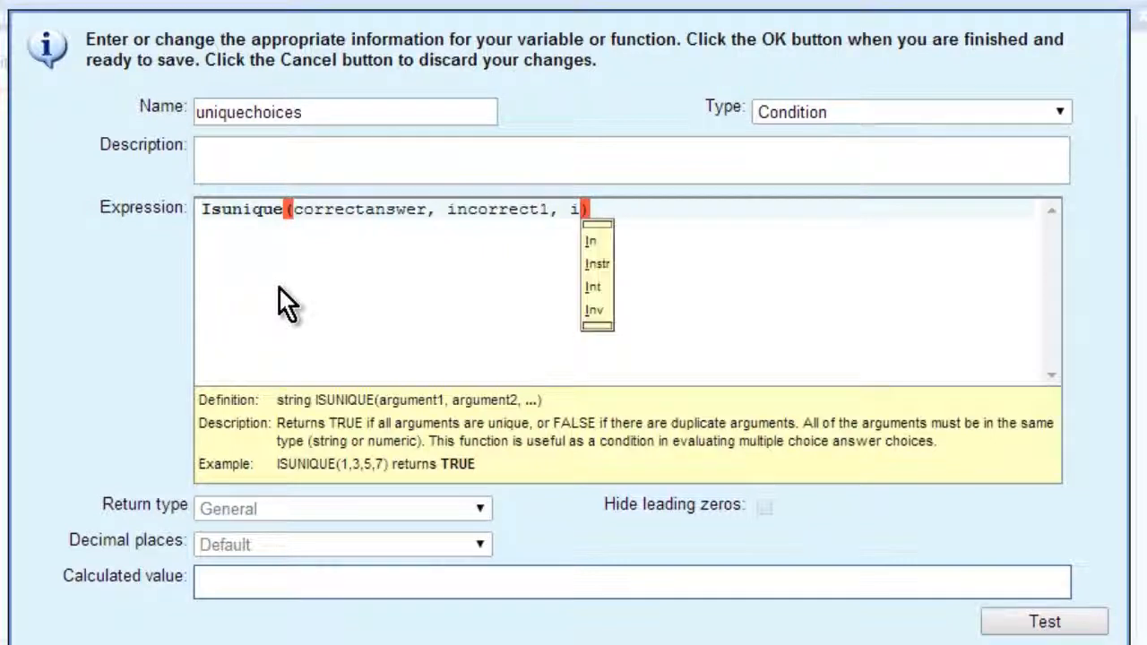
text(c)
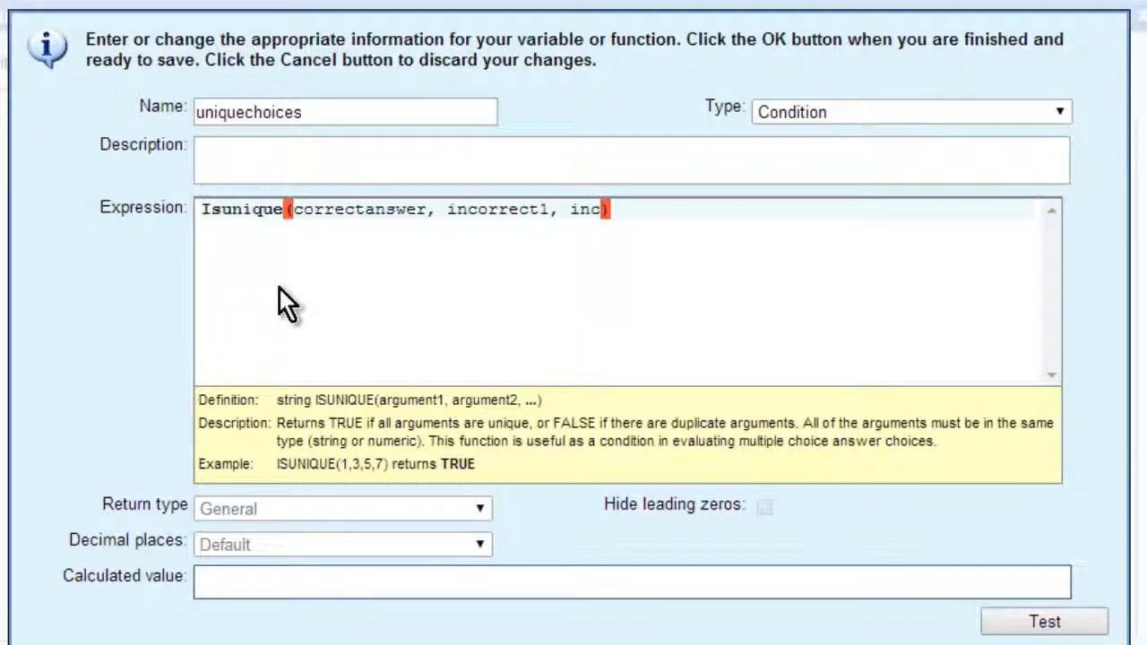
text(orrect2,)
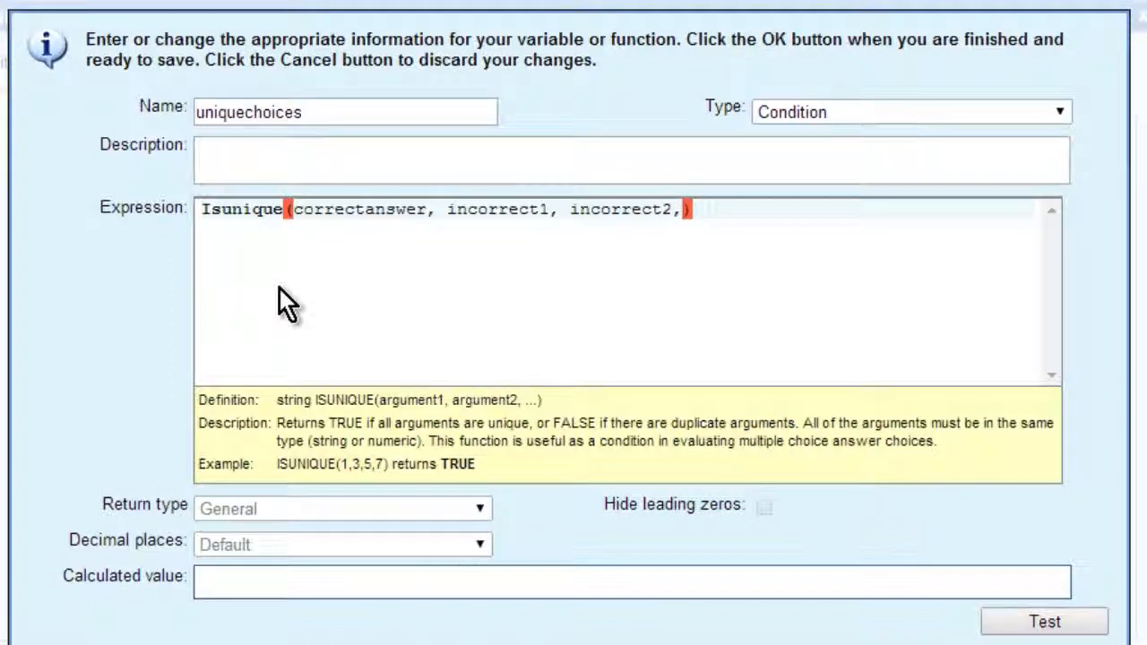
text(incor)
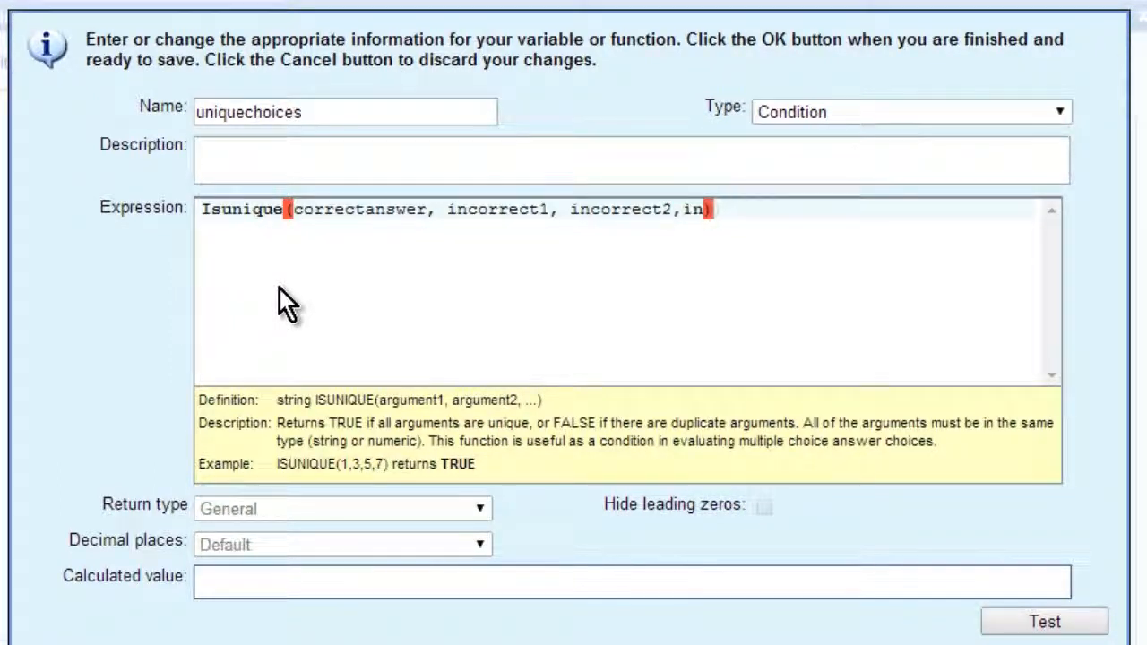
text(rect3)
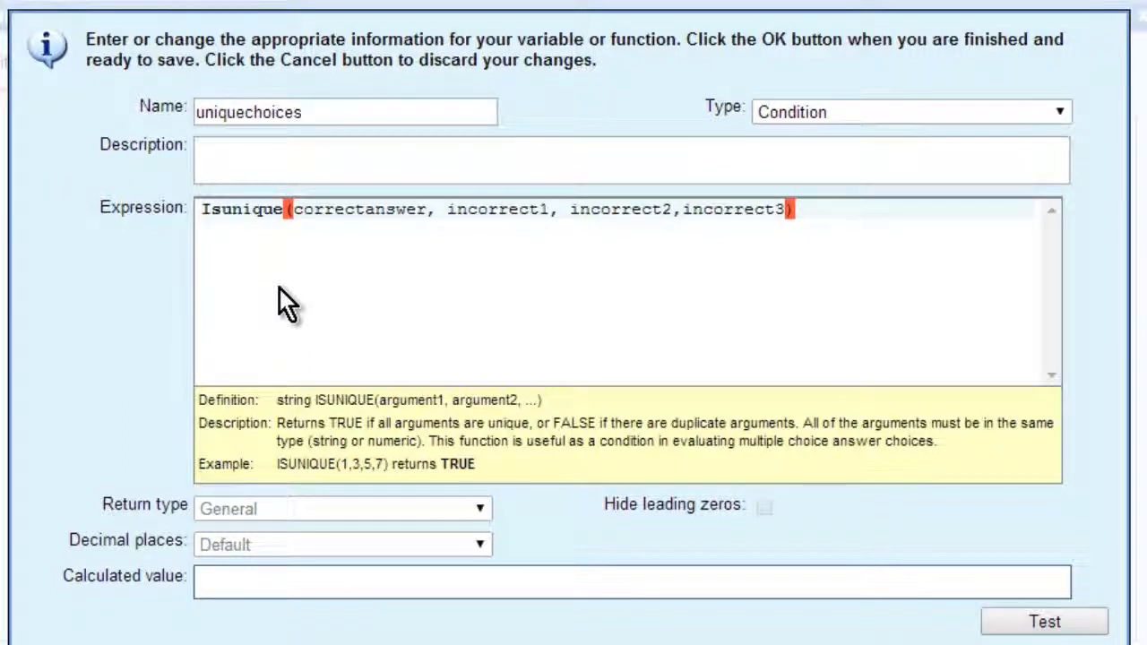
click(1045, 622)
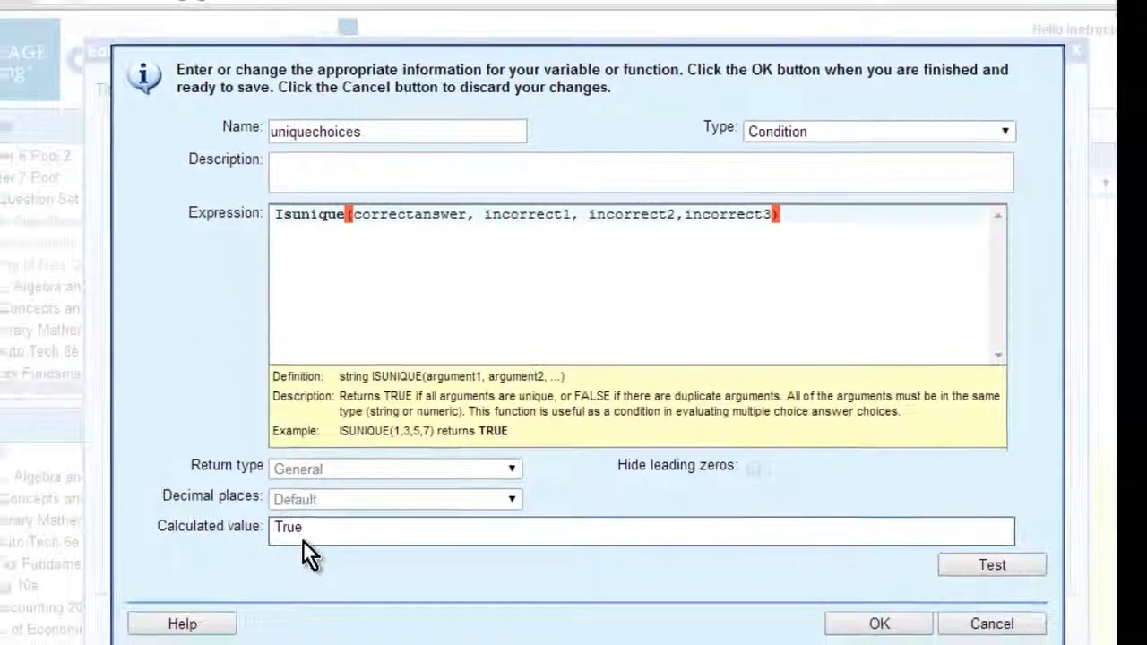
click(874, 625)
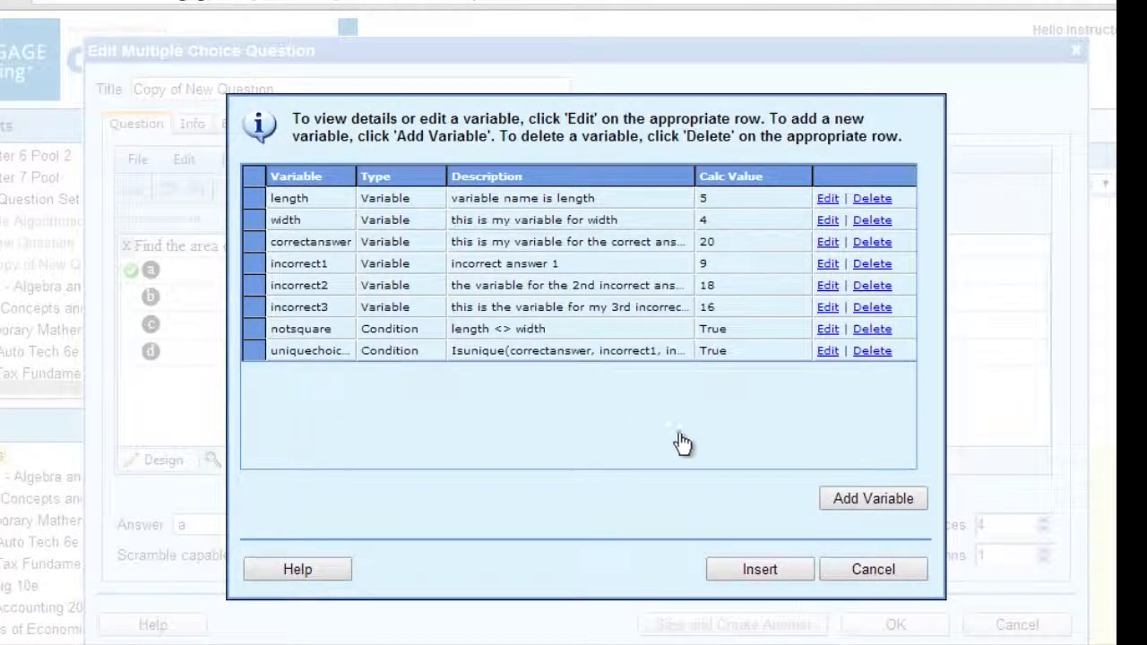
Add a further entry named lengthlonger to the variable list and set its type to Condition
click(882, 500)
click(277, 131)
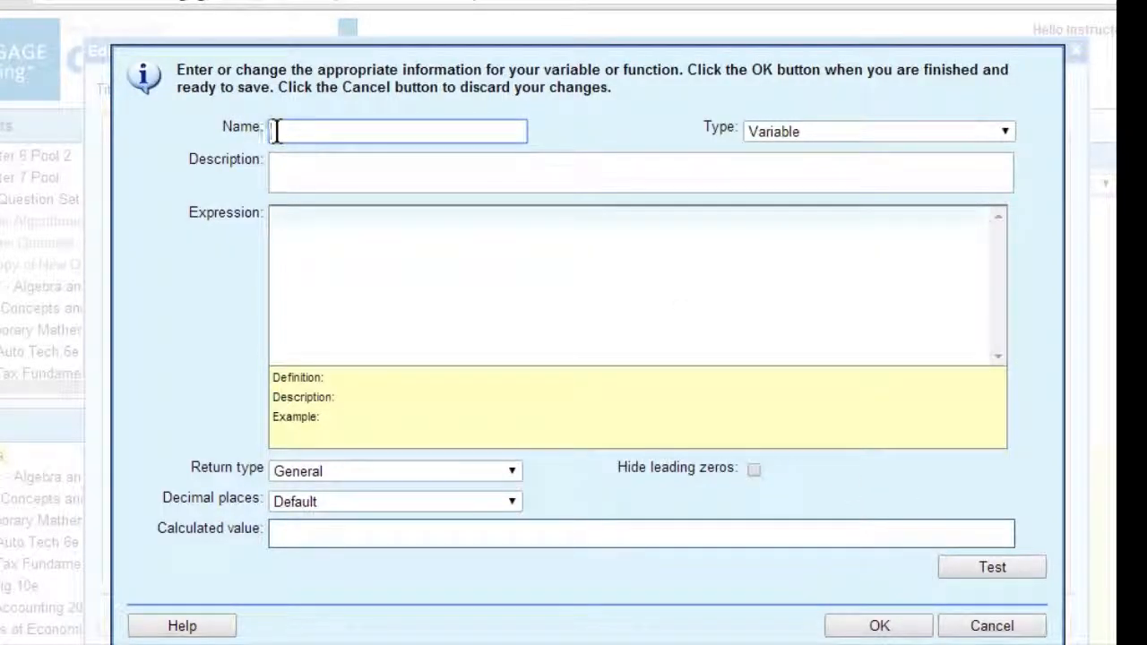
text(lengthlo)
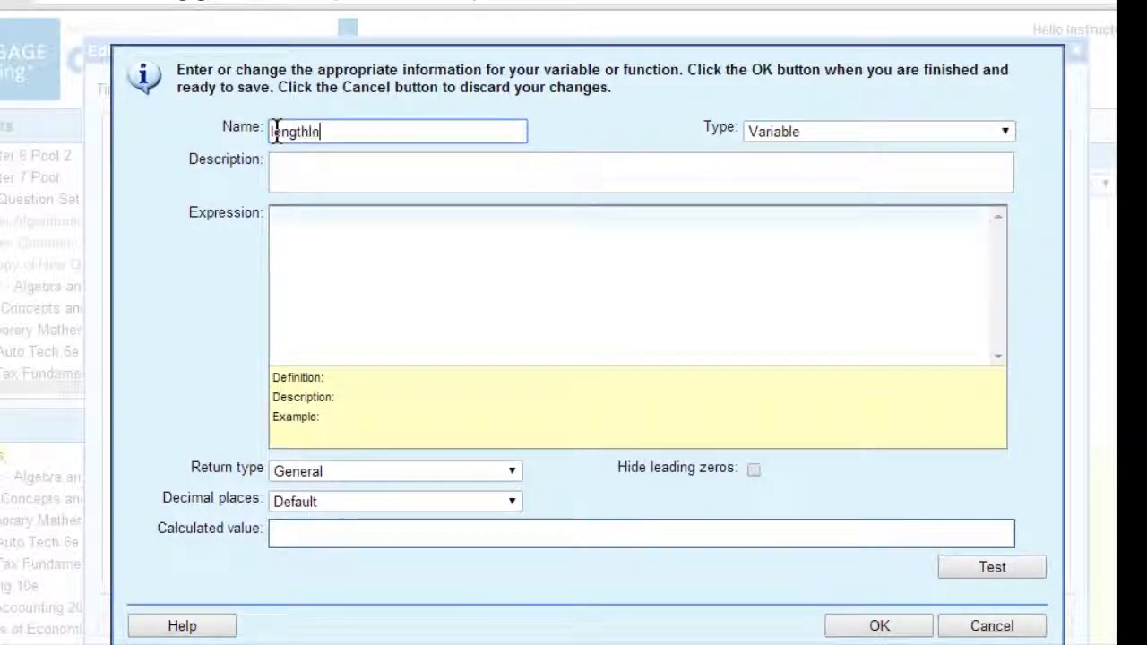
text(nger)
click(1006, 132)
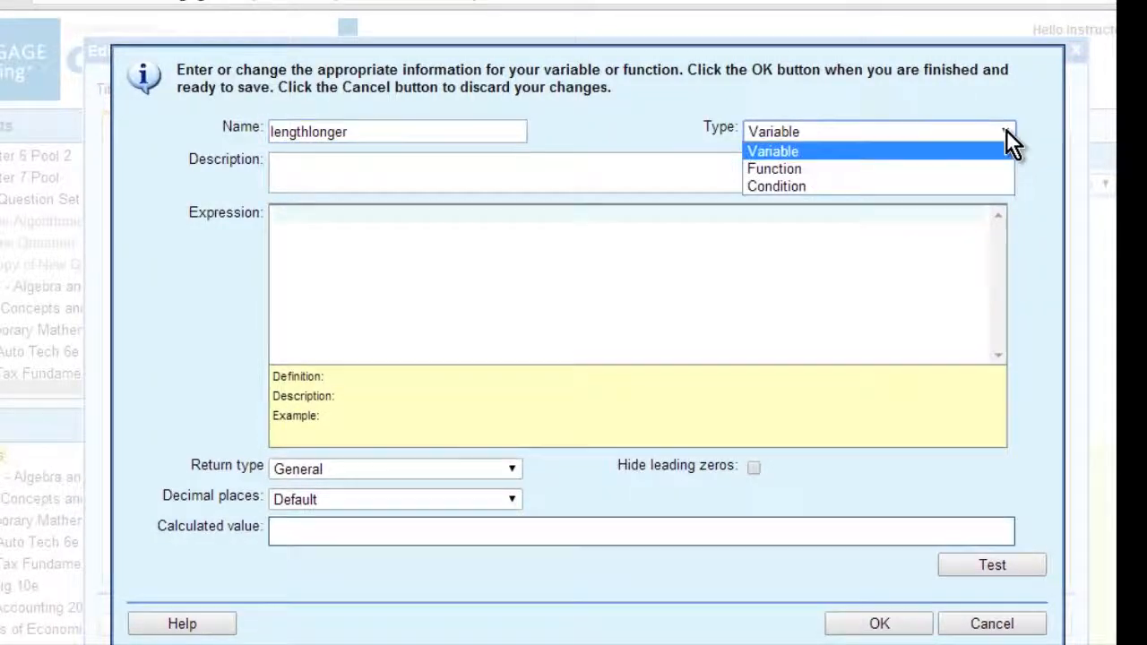
click(824, 182)
Enter the expression length > width for the lengthlonger condition, then test and save it
click(274, 218)
text(len)
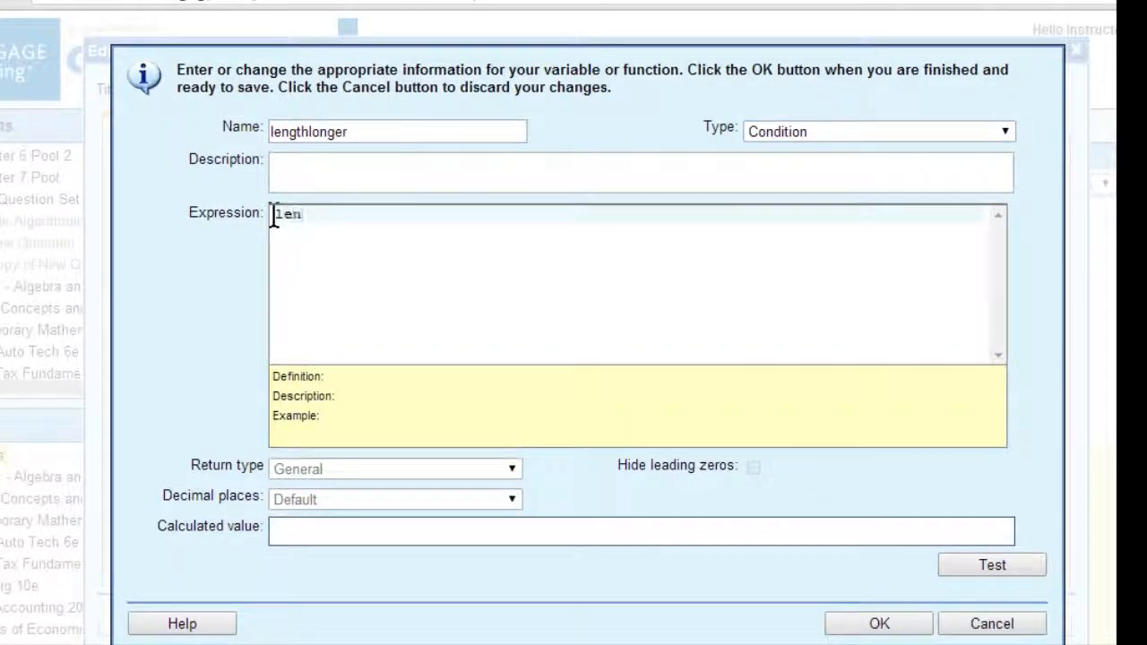
text(gth )
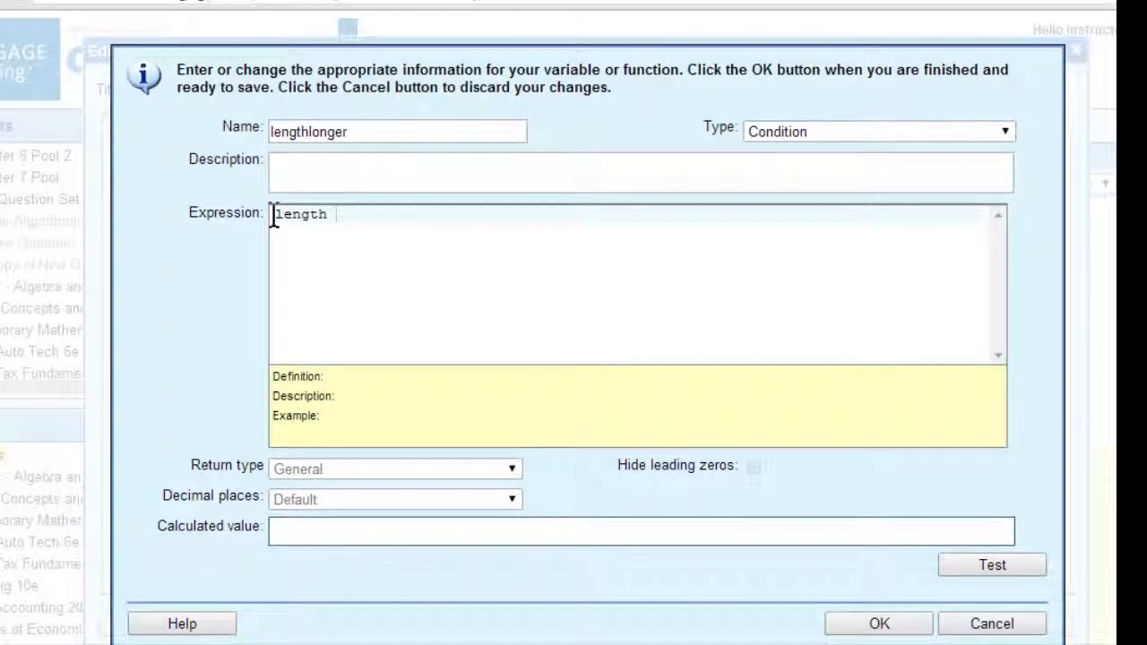
text(> width)
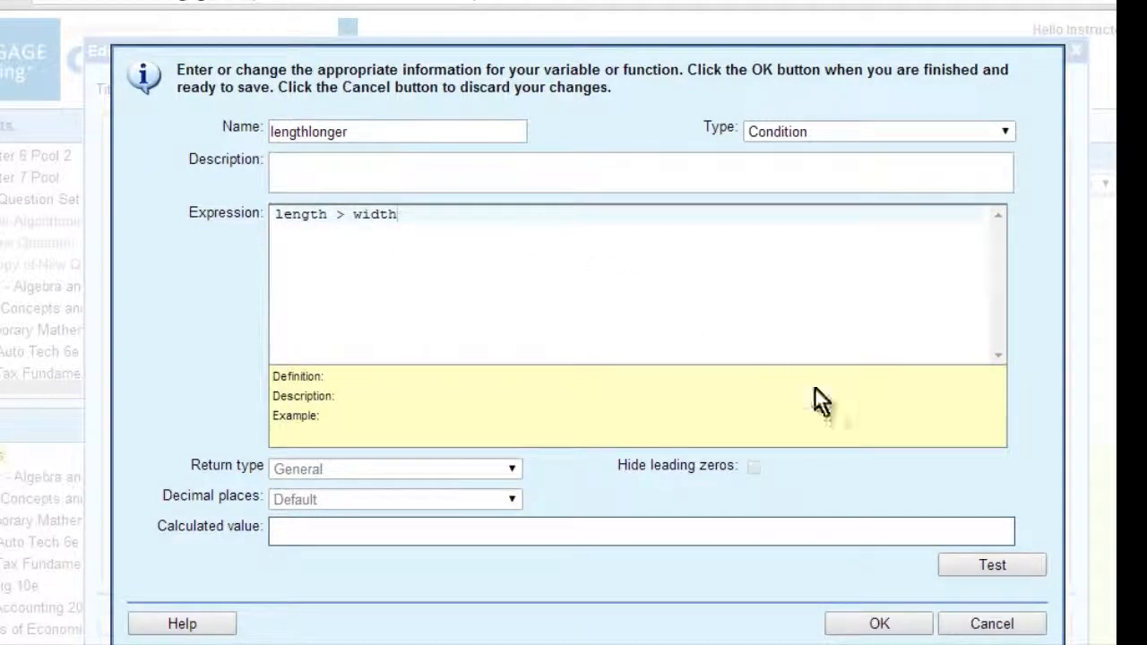
click(1001, 567)
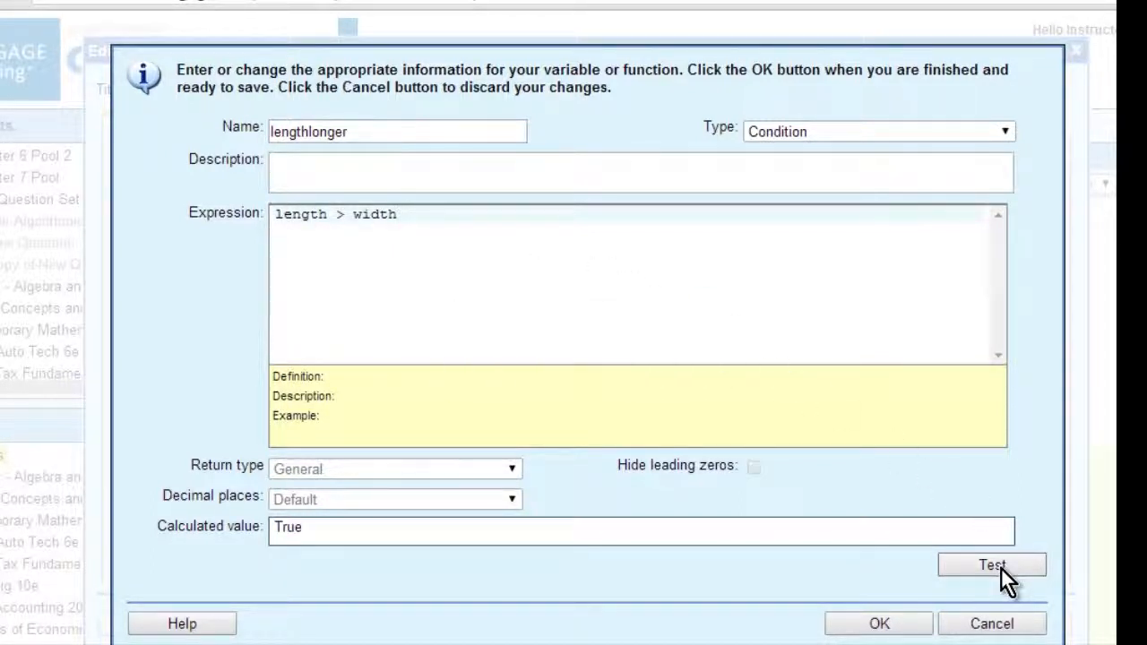
click(882, 624)
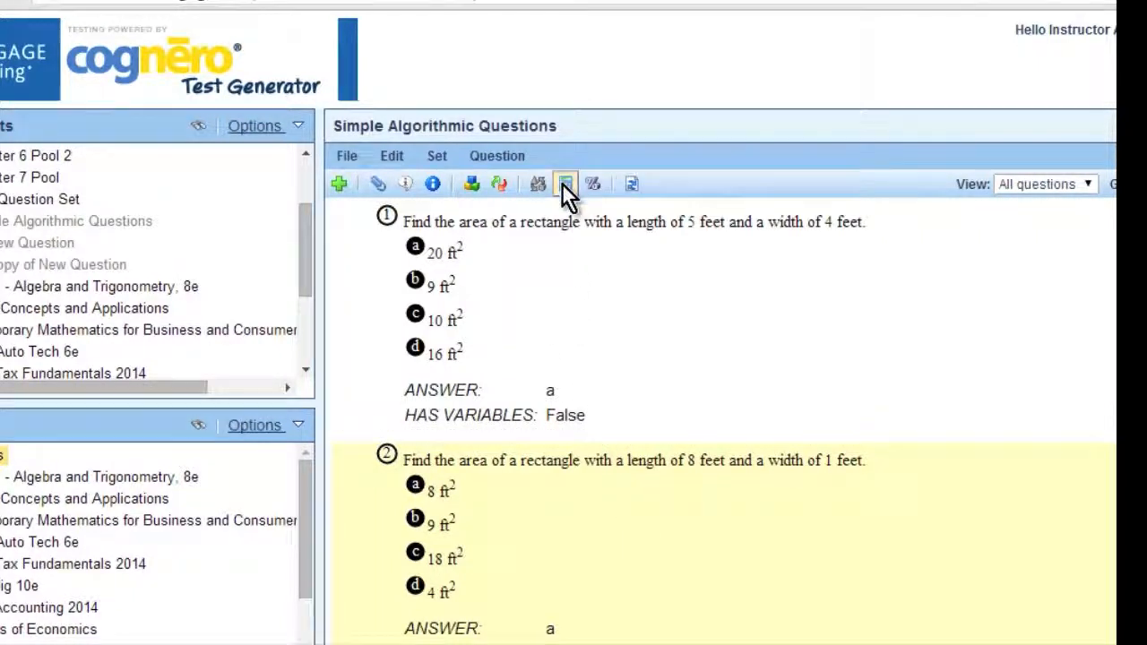
Recalculate all algorithms in the Simple Algorithmic Questions set twice to generate new rectangle dimensions and answer choices
click(563, 185)
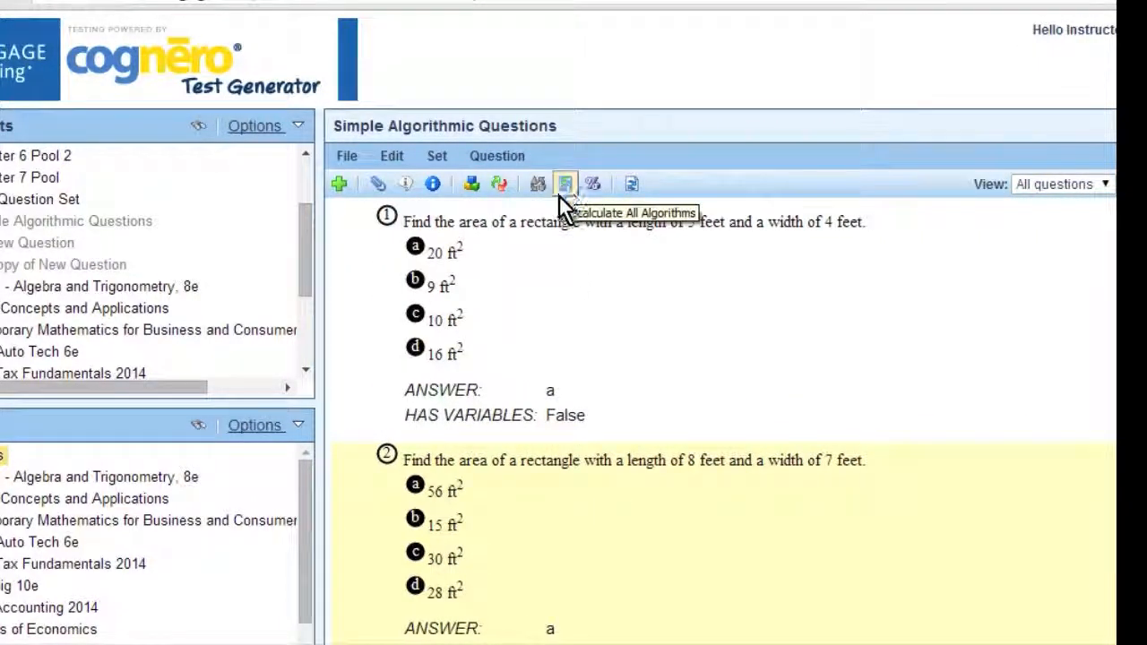
click(565, 185)
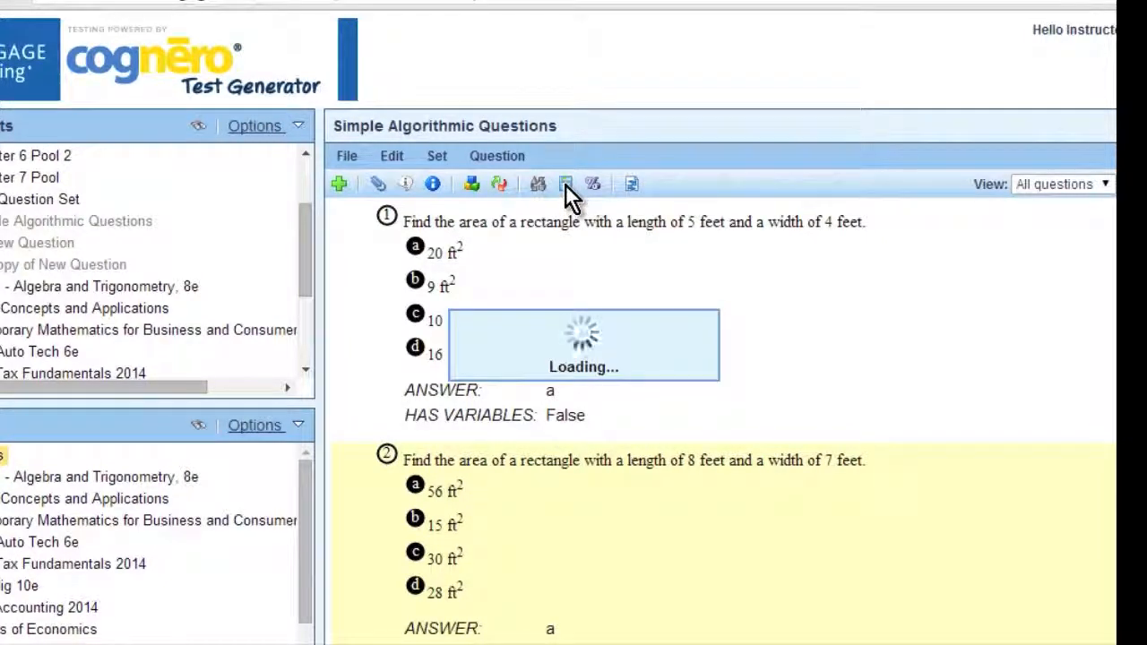